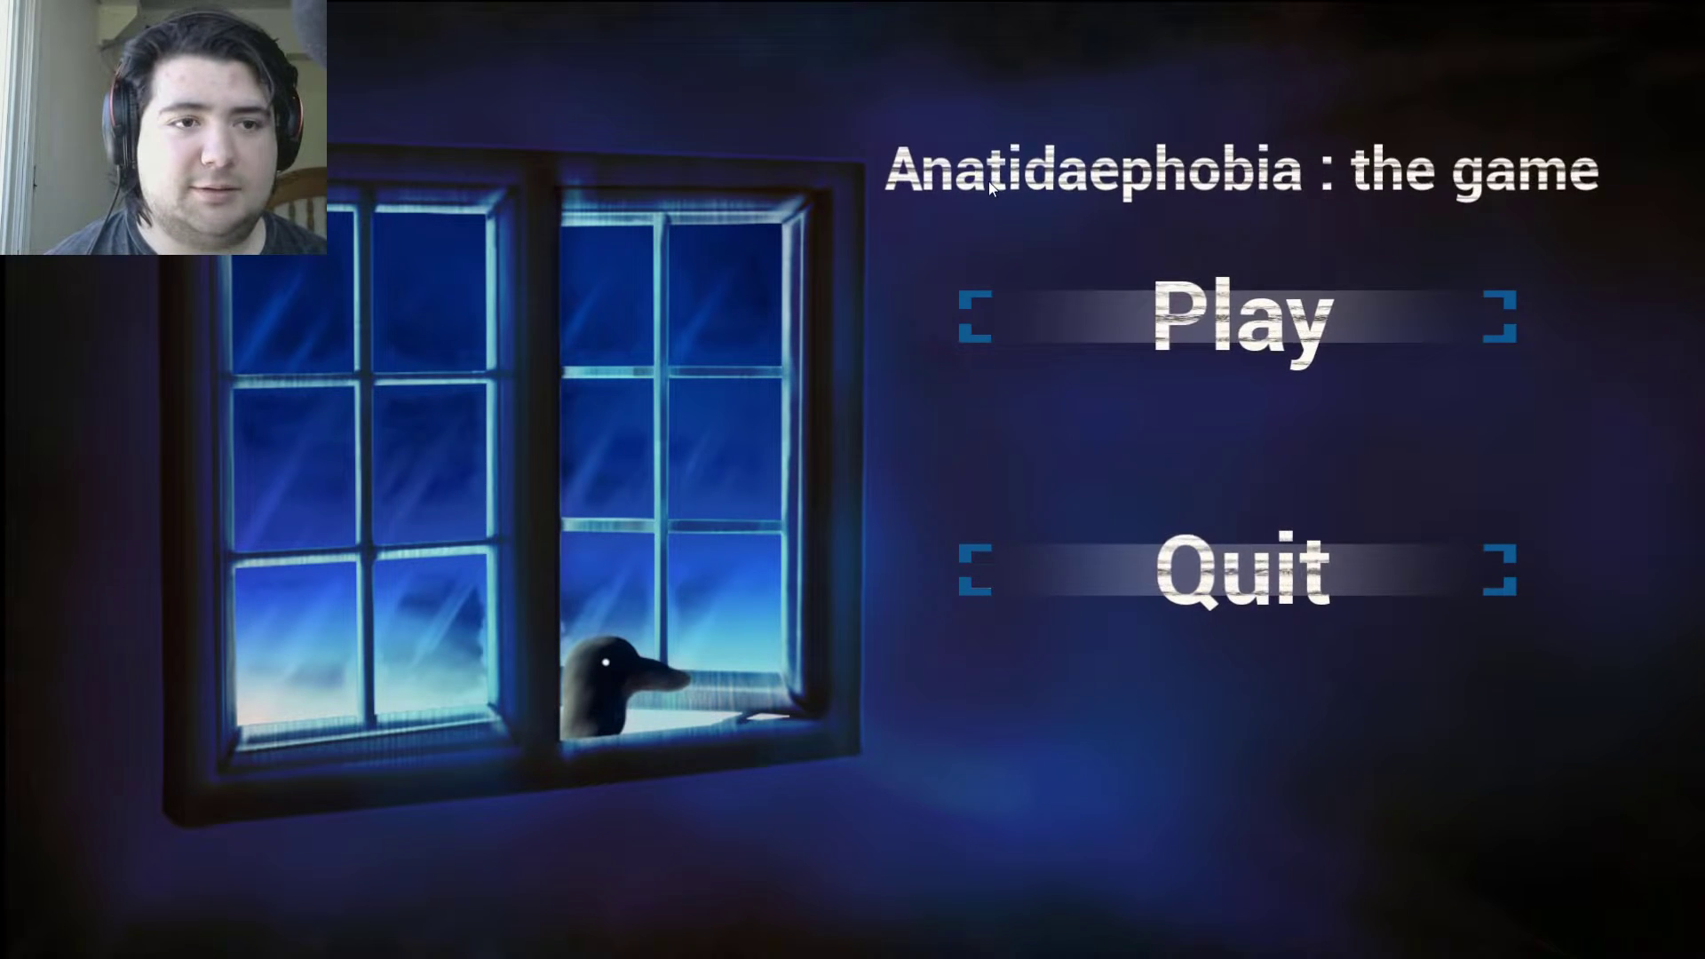
Start a new game from the main menu with Play
{"action": "left_click", "coordinate": [1342, 308]}
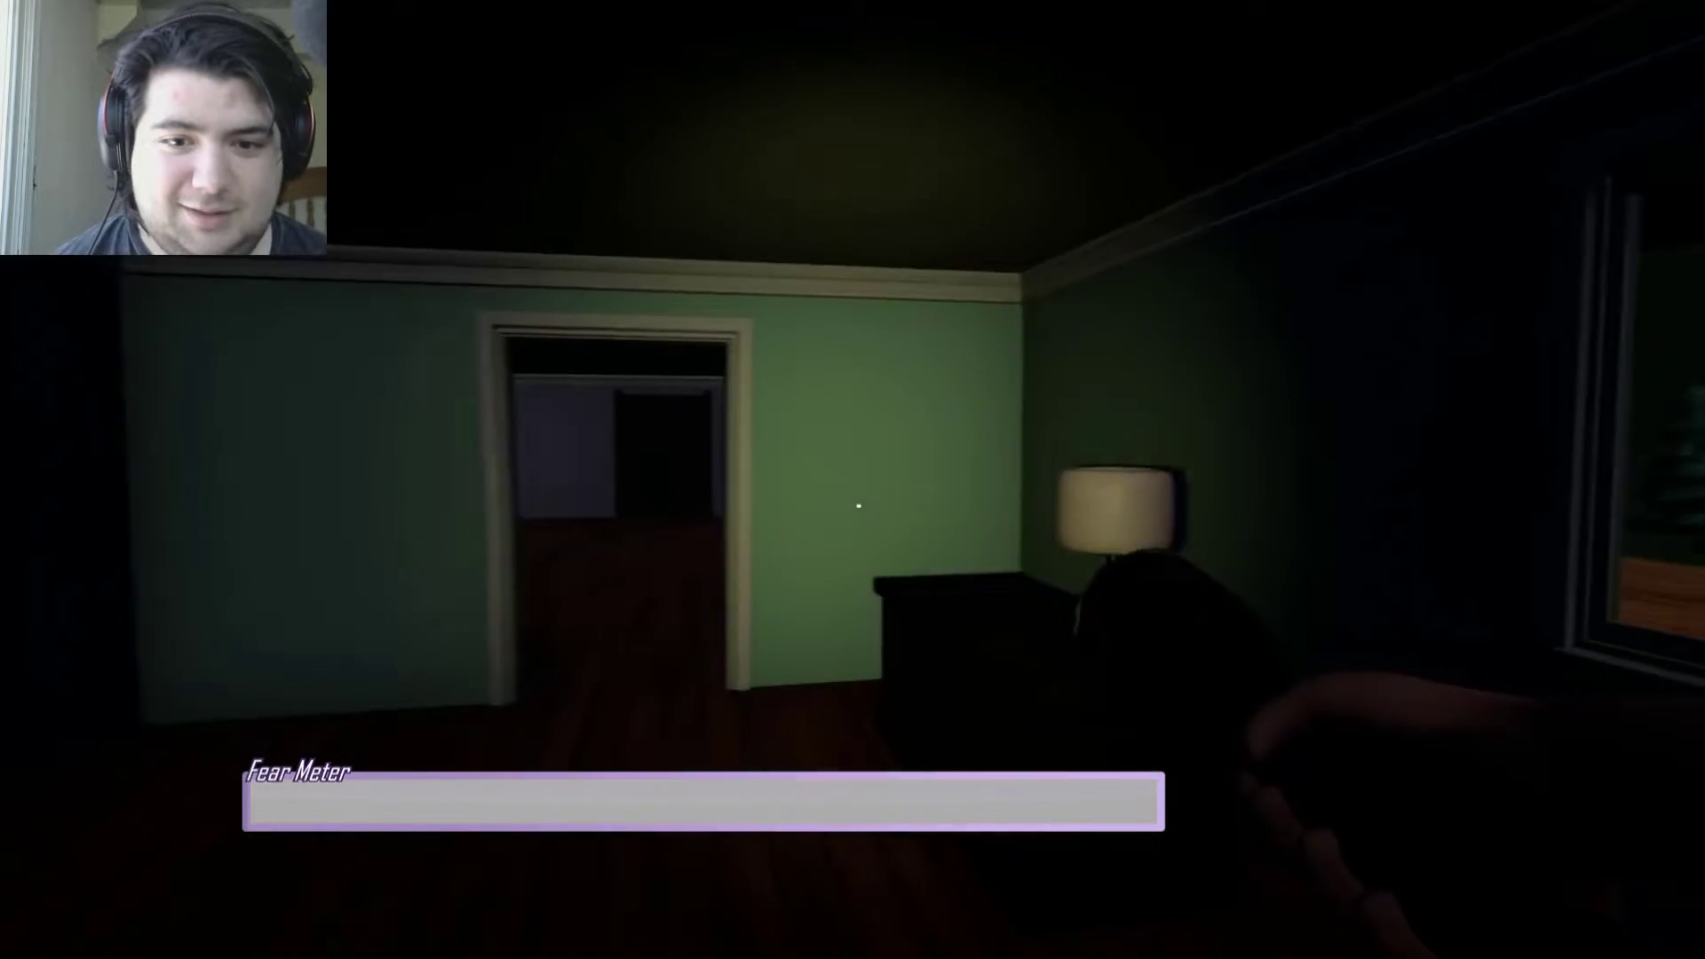
Walk into the bedroom and pick up the duck on the table
{"action": "key", "text": "w"}
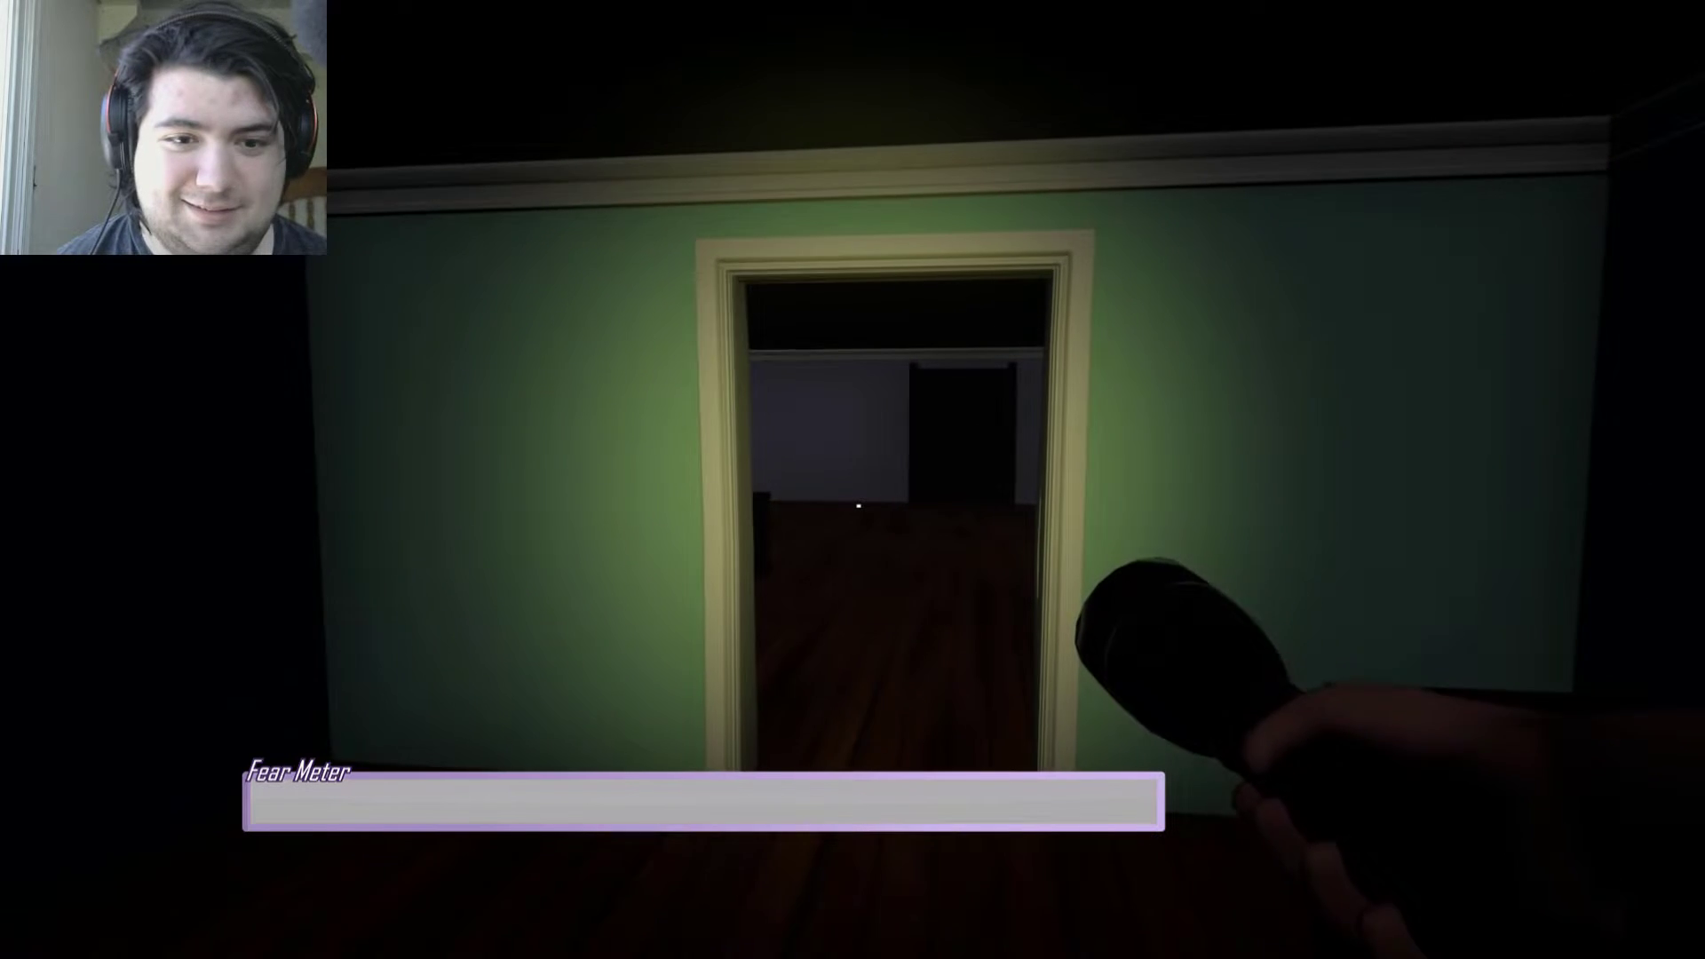
{"action": "key", "text": "w"}
{"action": "key", "text": "w"}
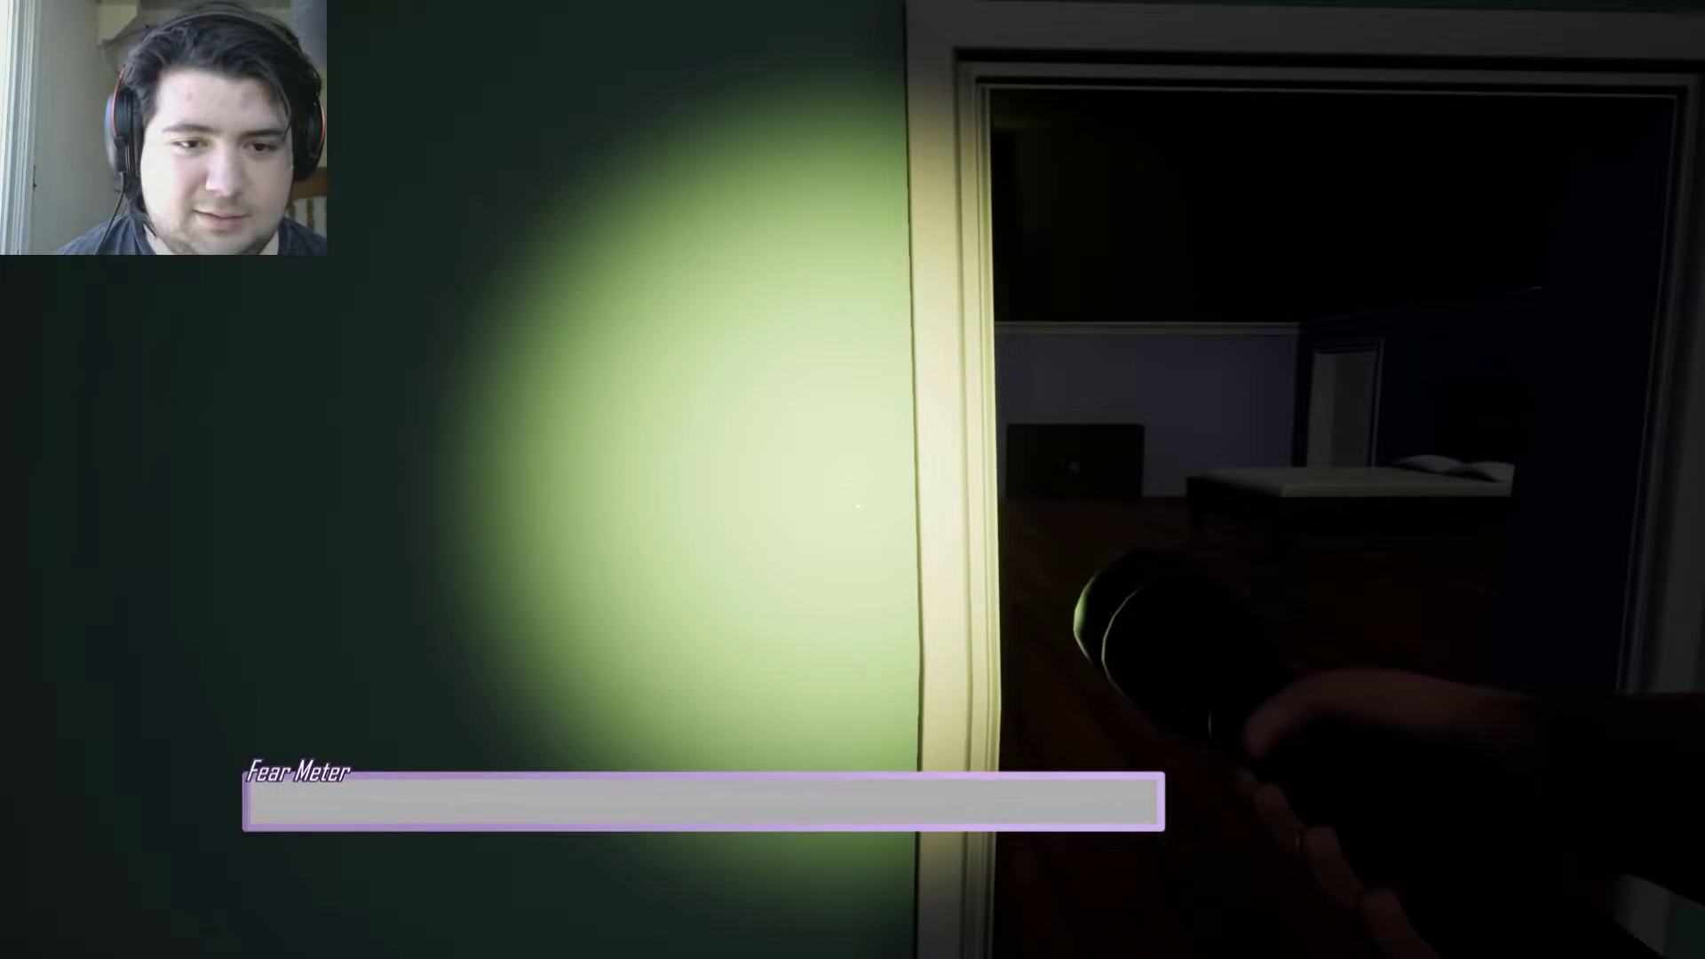
{"action": "key", "text": "w"}
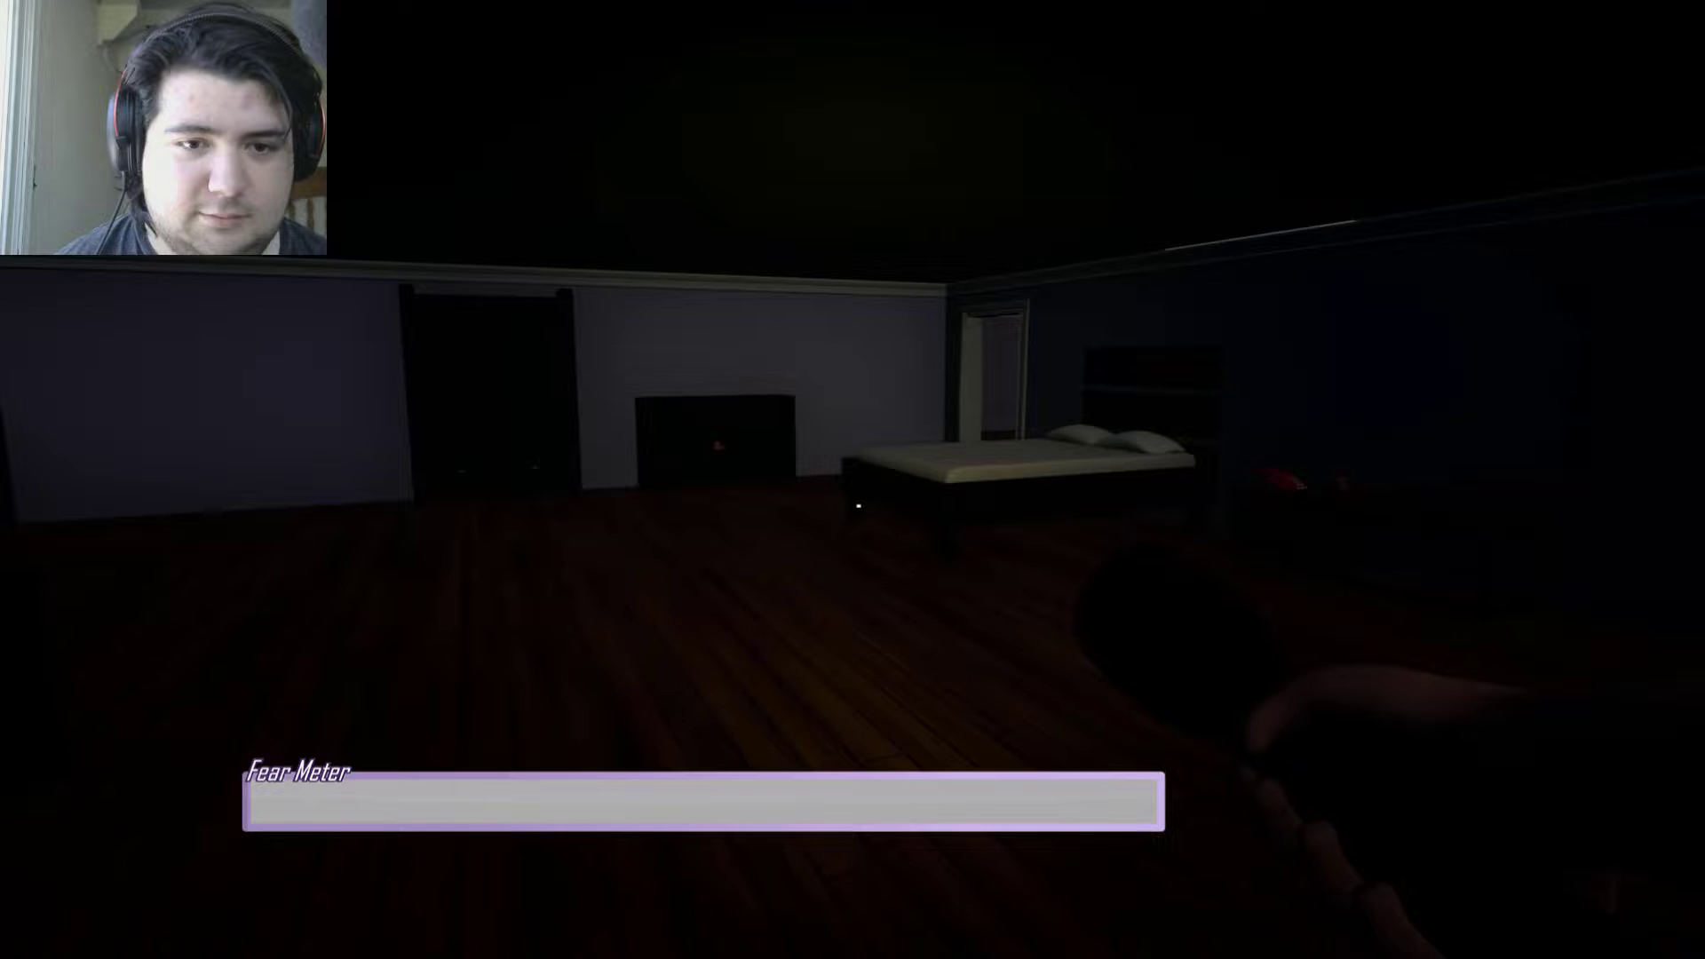
{"action": "key", "text": "w"}
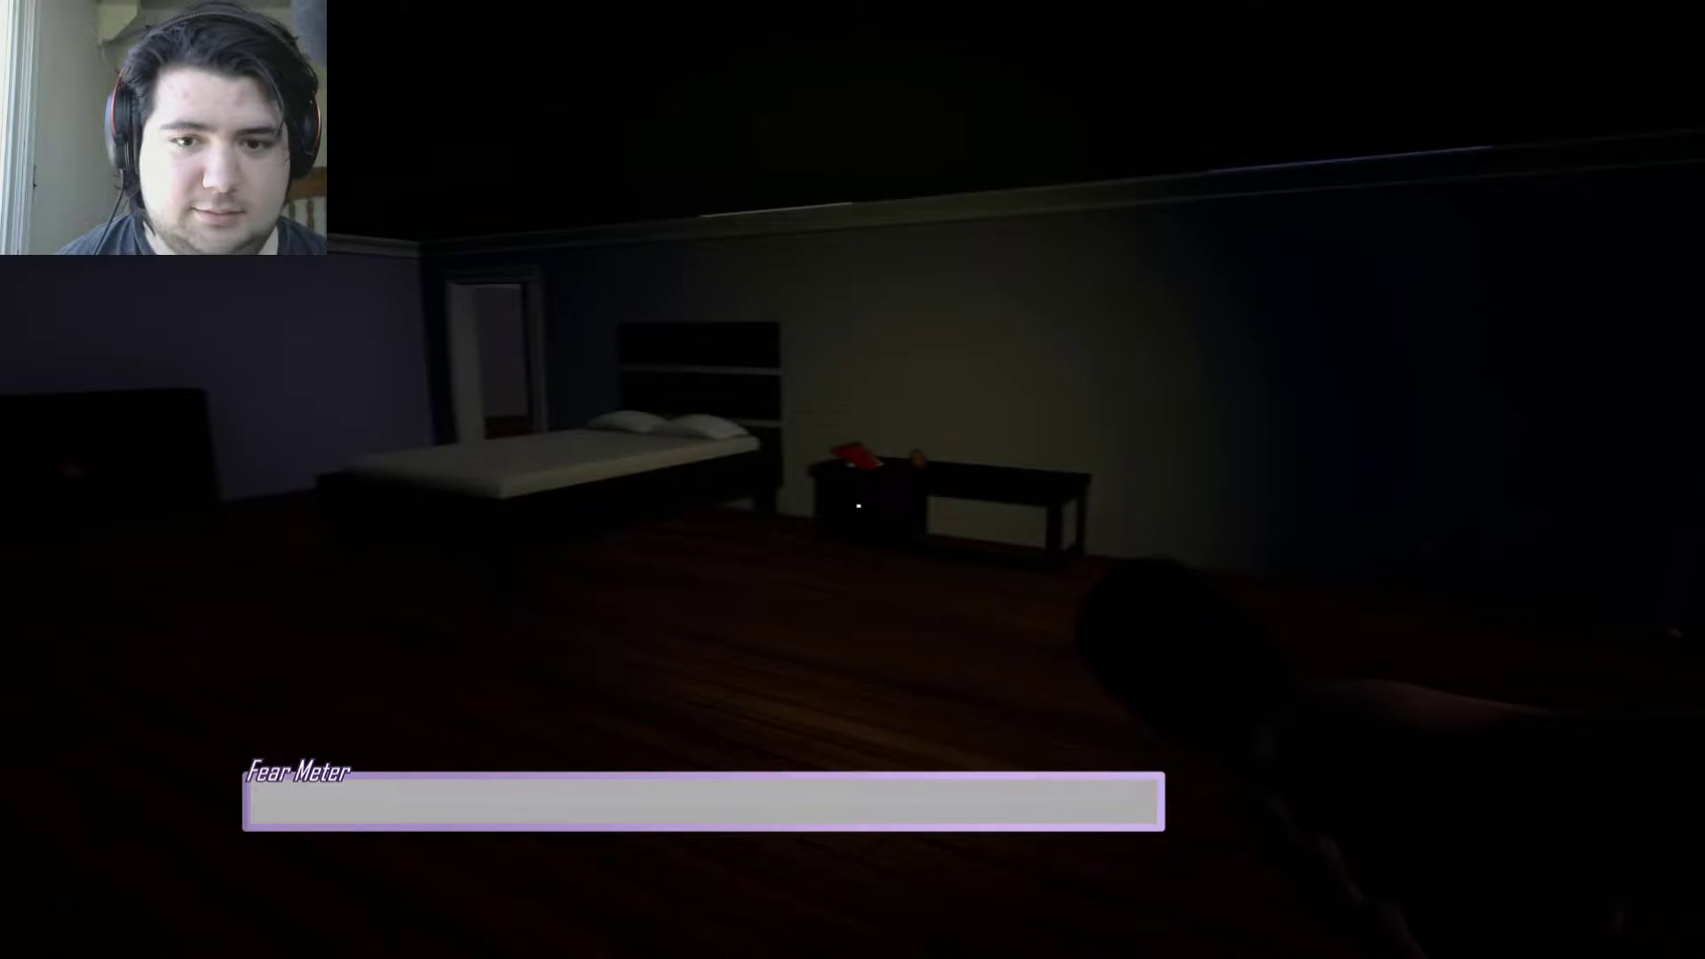
{"action": "key", "text": "w"}
{"action": "key", "text": "e"}
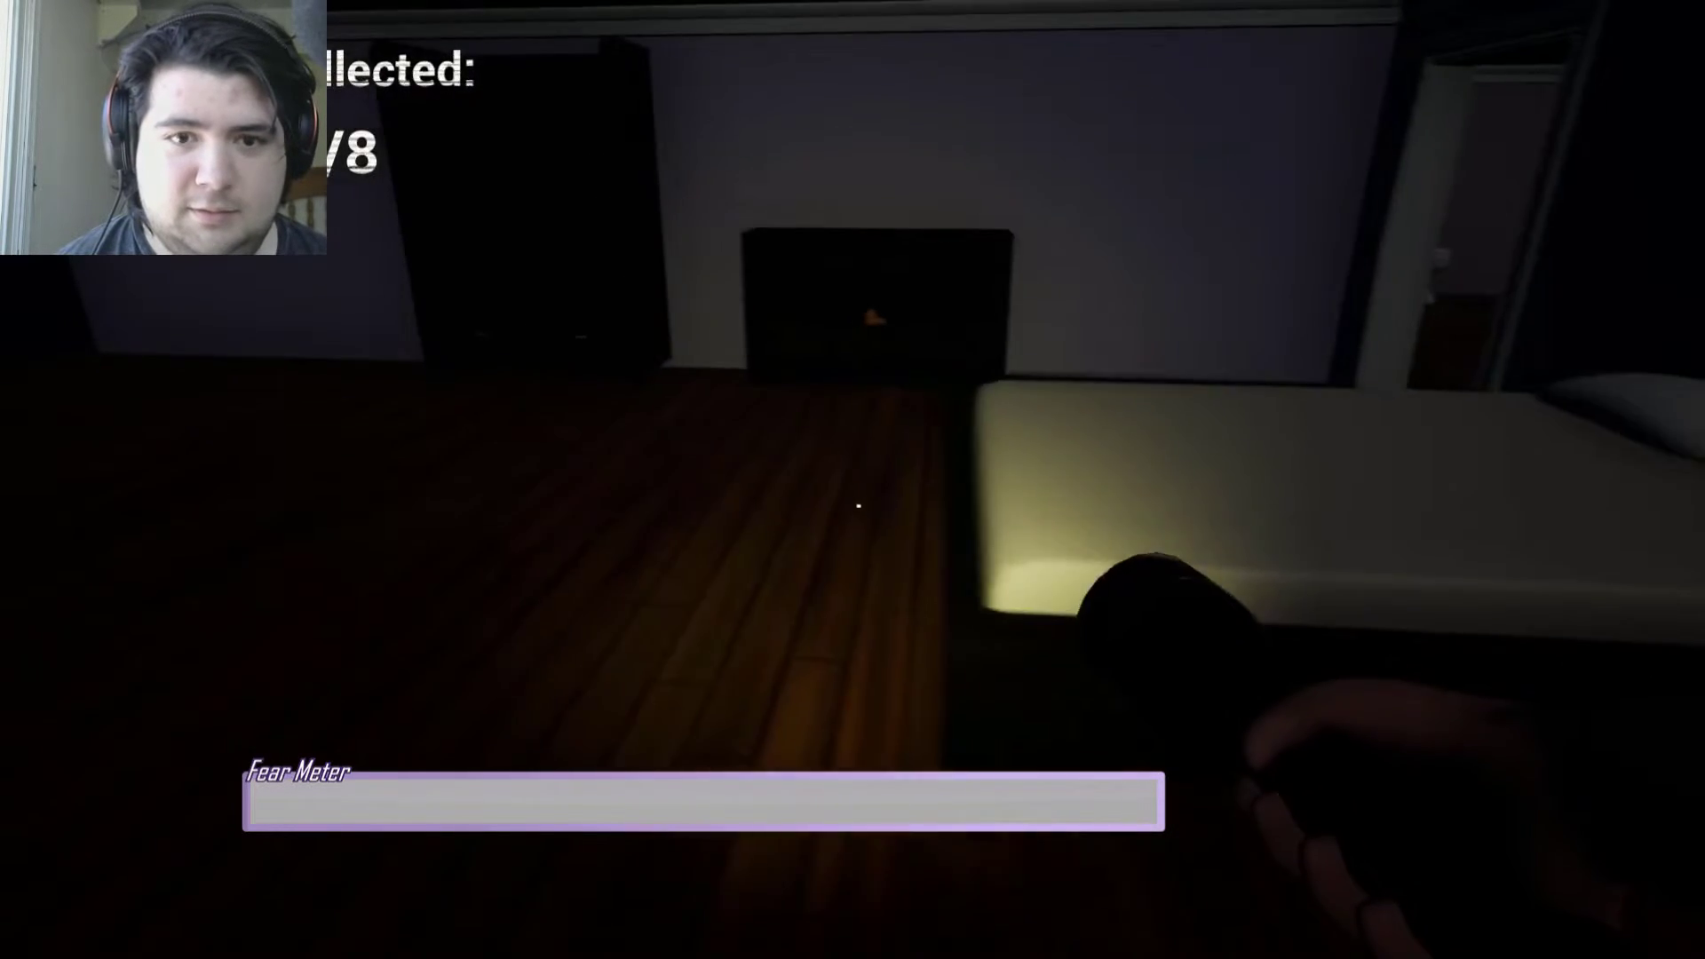
Walk through the bathroom past the toilet and check the dark cabinet
{"action": "key", "text": "w"}
{"action": "key", "text": "w"}
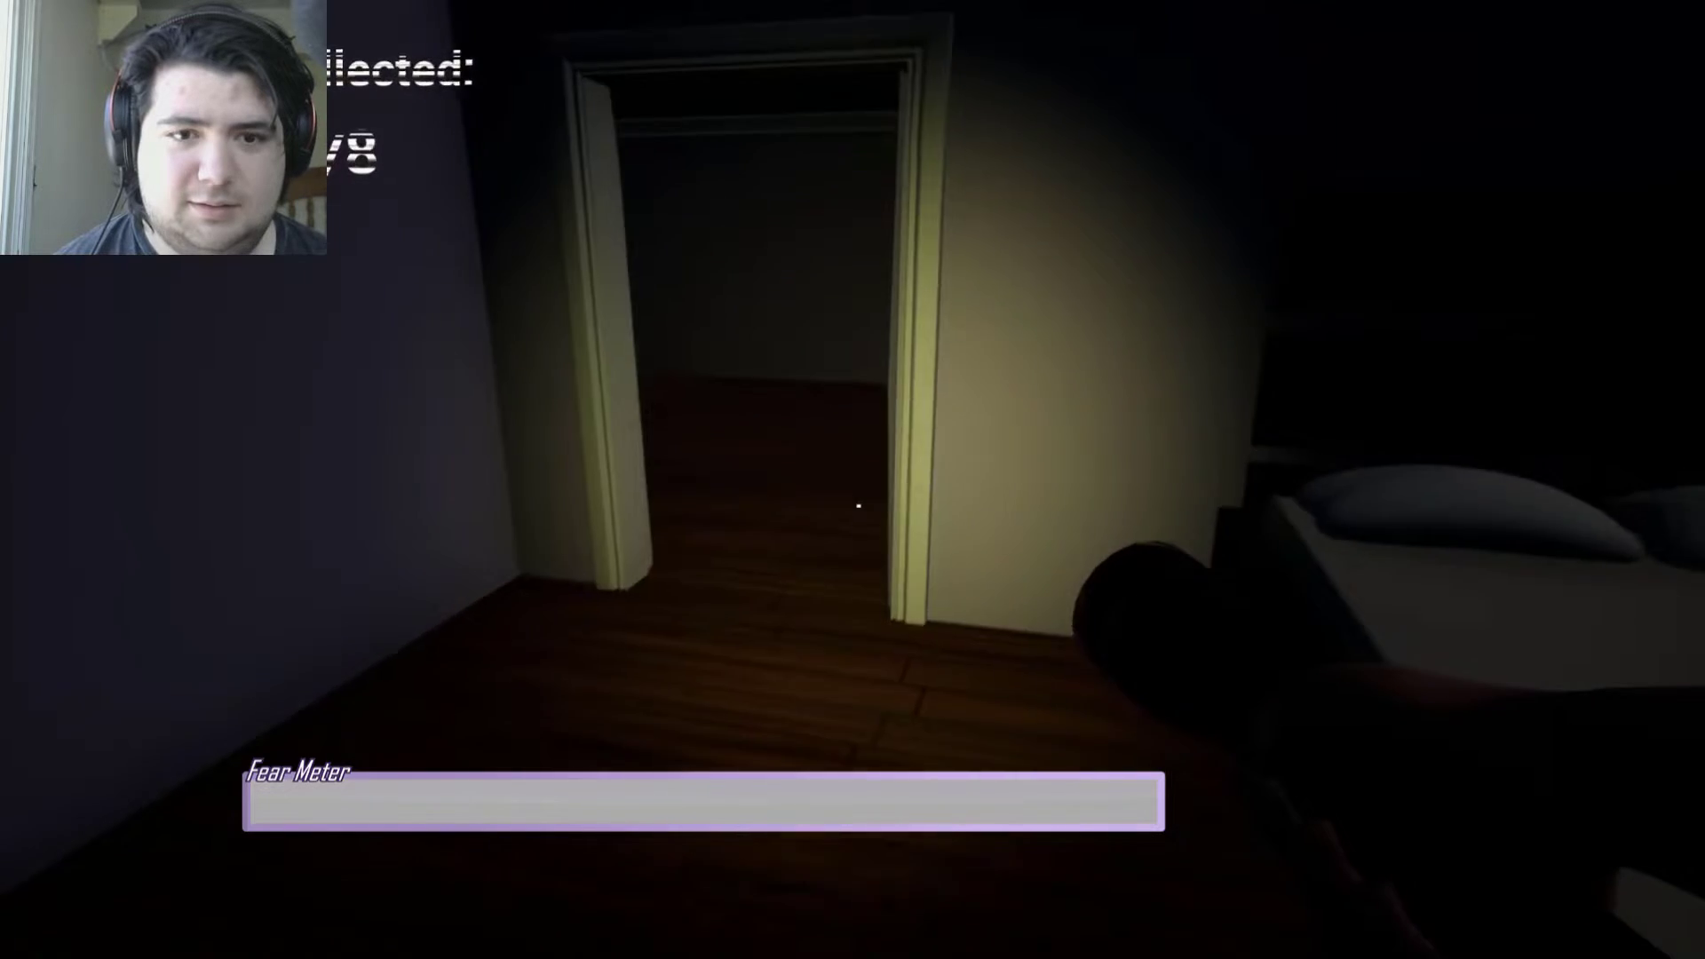
{"action": "key", "text": "w"}
{"action": "key", "text": "w"}
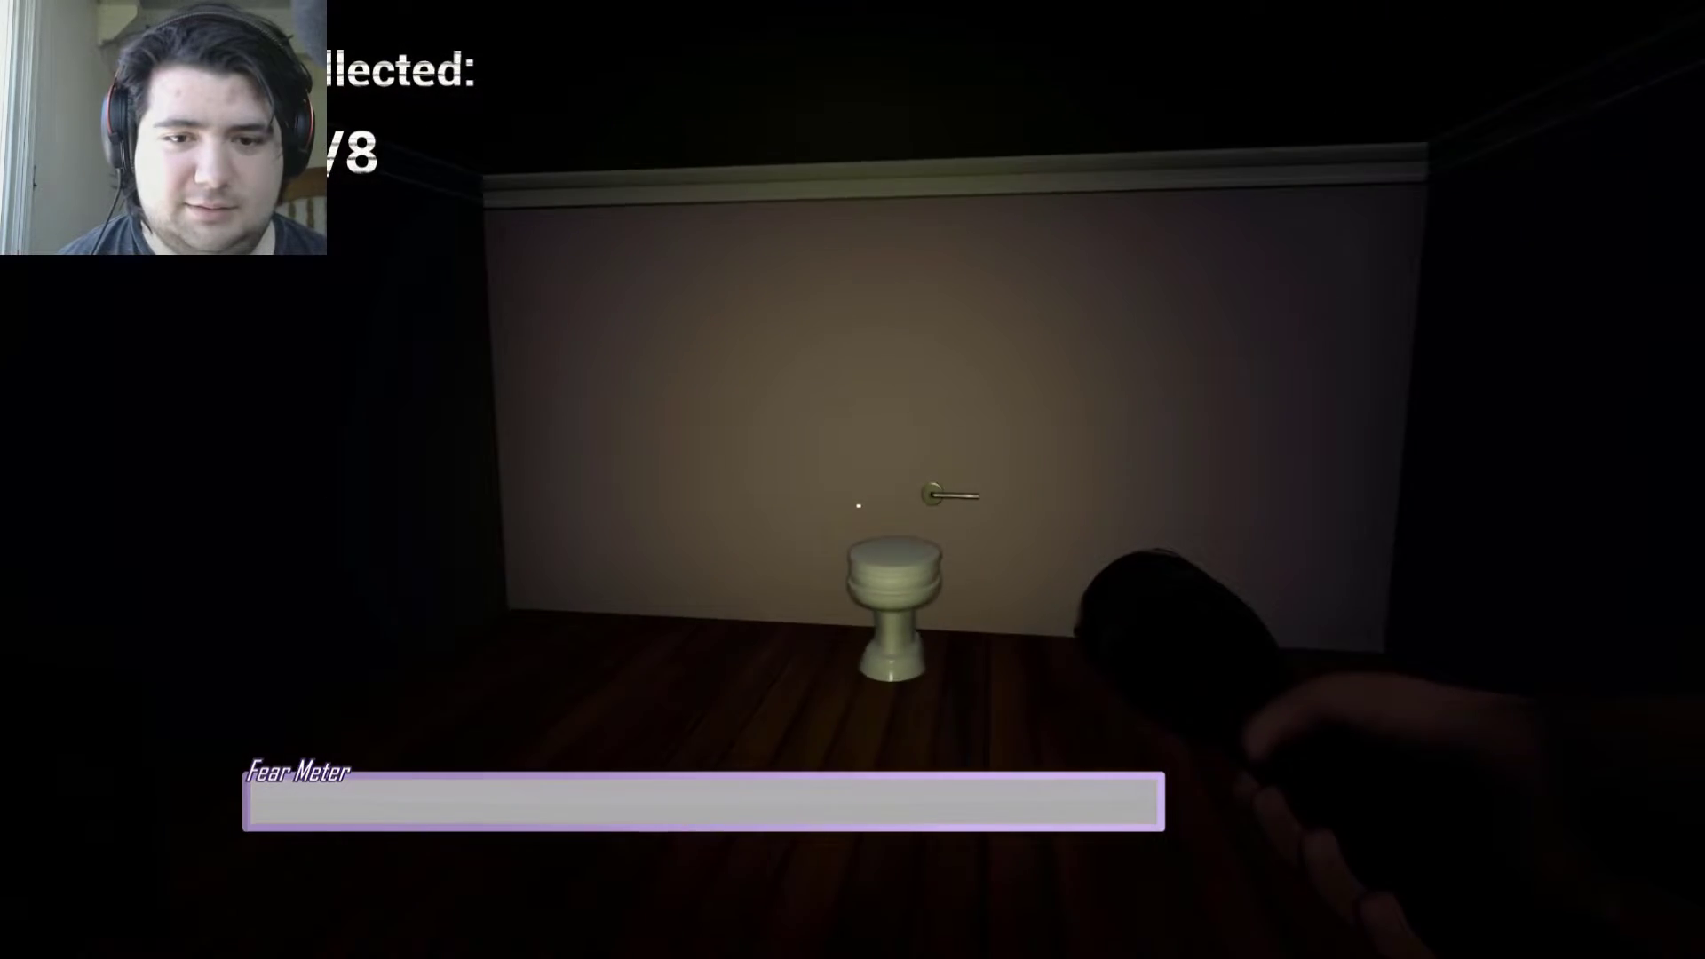
{"action": "key", "text": "w"}
{"action": "key", "text": "w"}
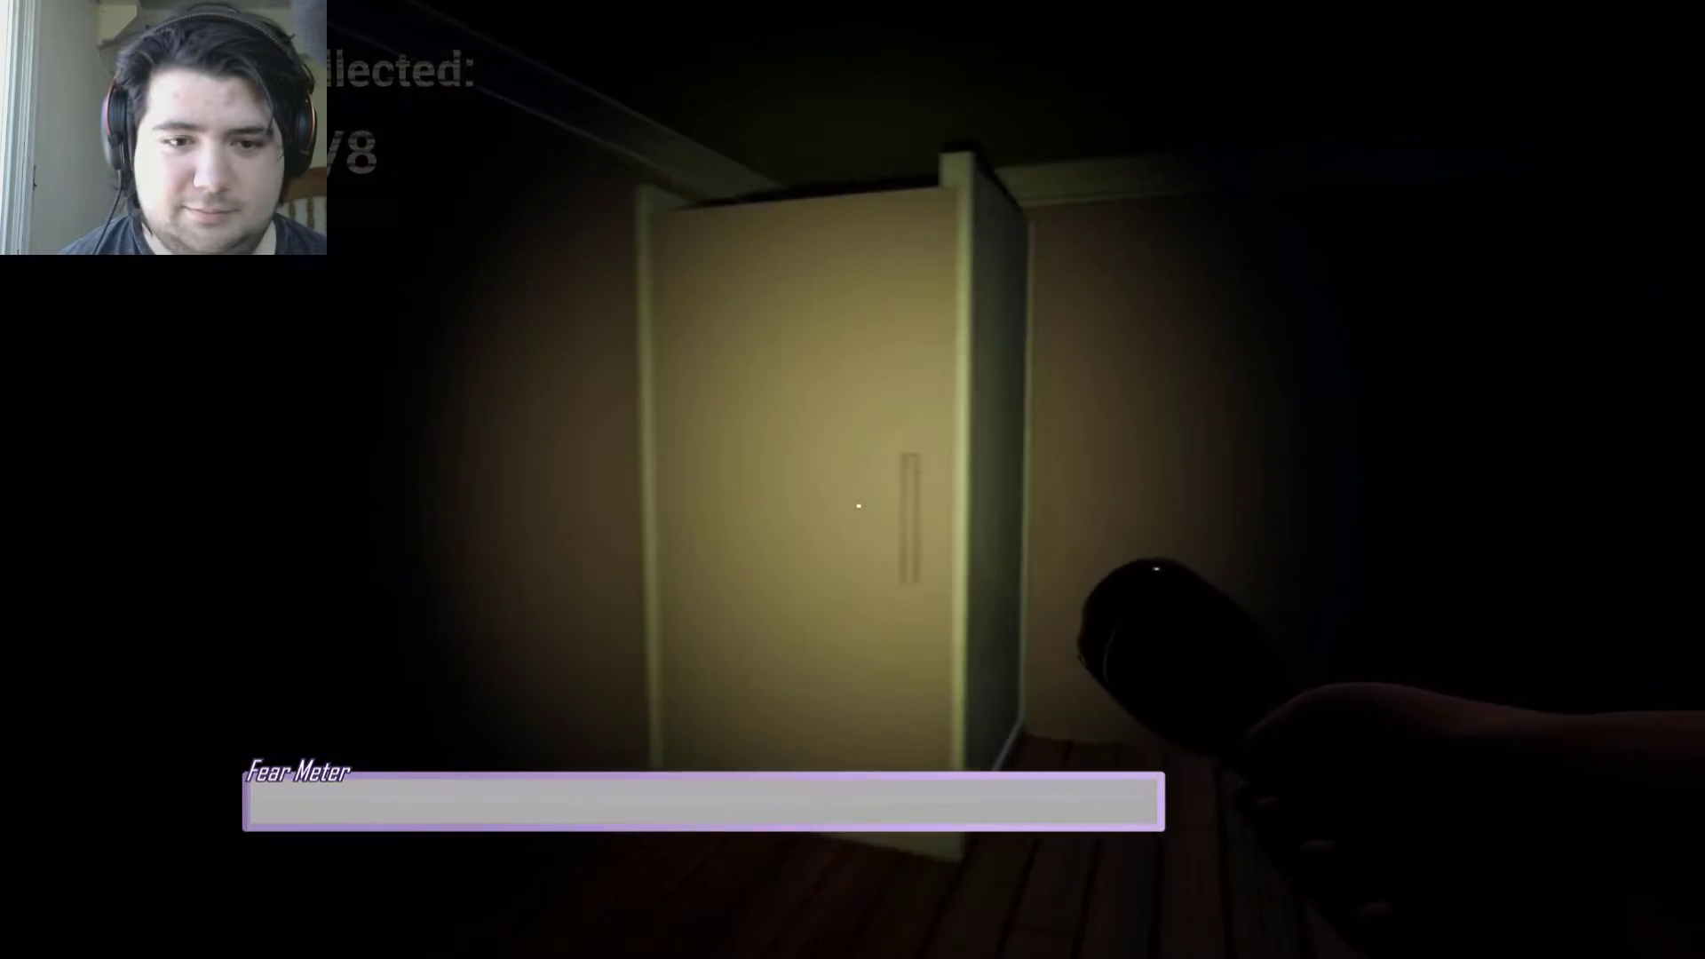
{"action": "key", "text": "w"}
{"action": "key", "text": "w"}
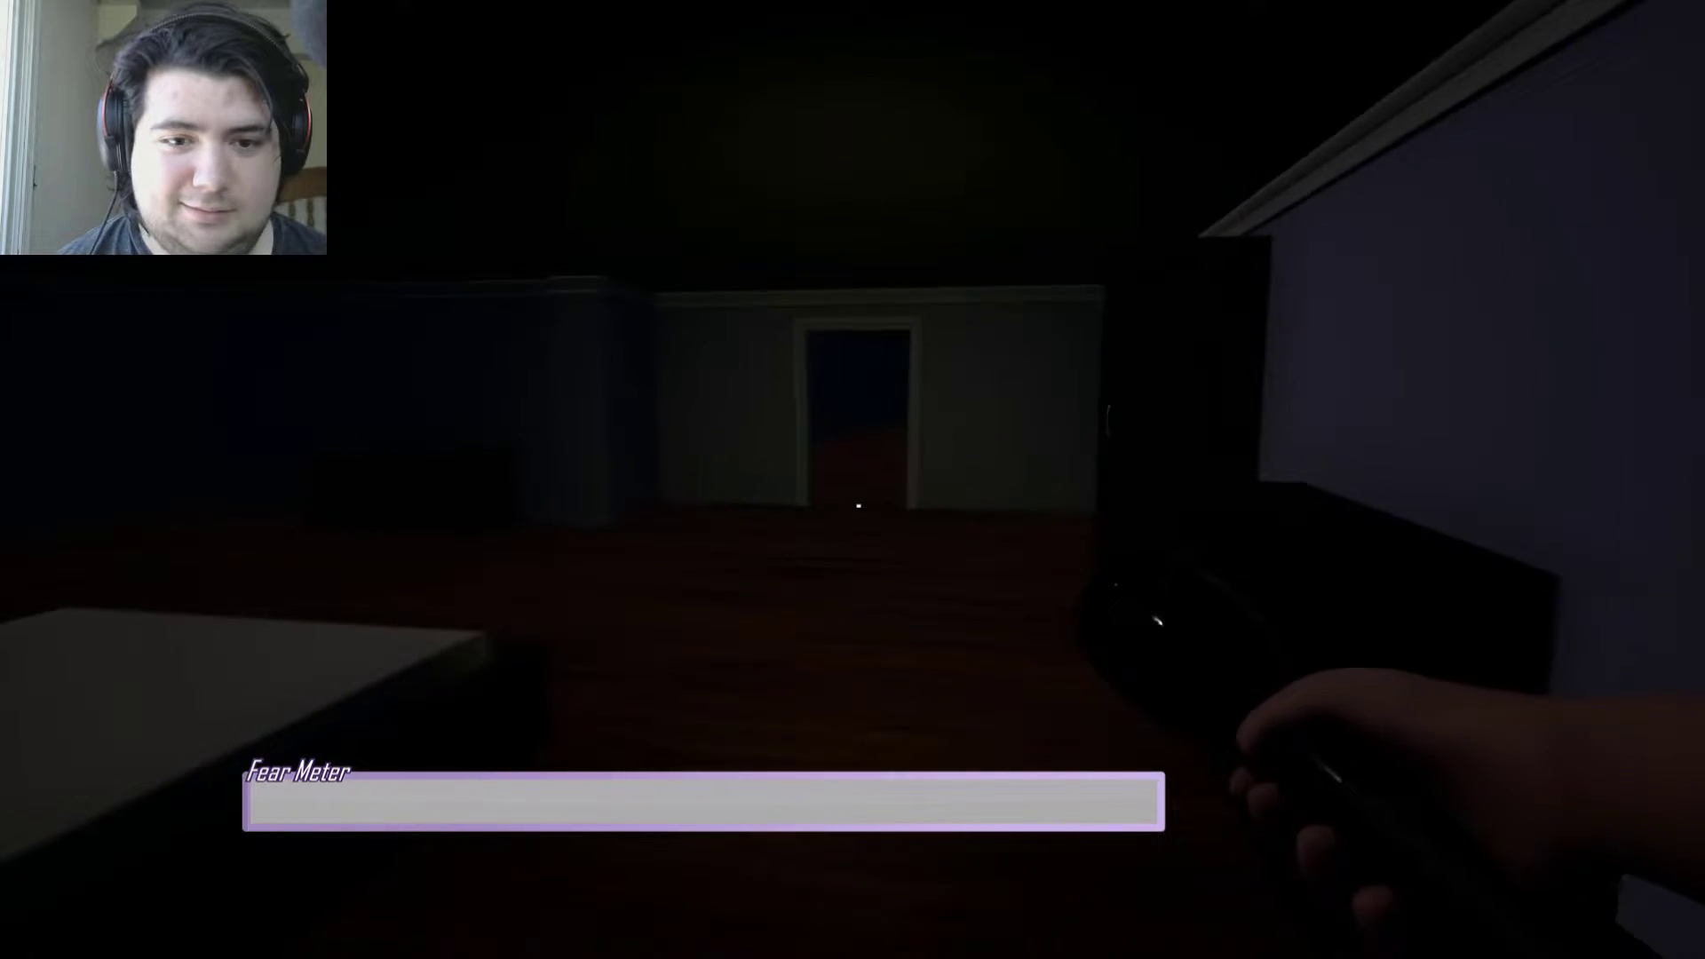
{"action": "key", "text": "w"}
{"action": "key", "text": "w"}
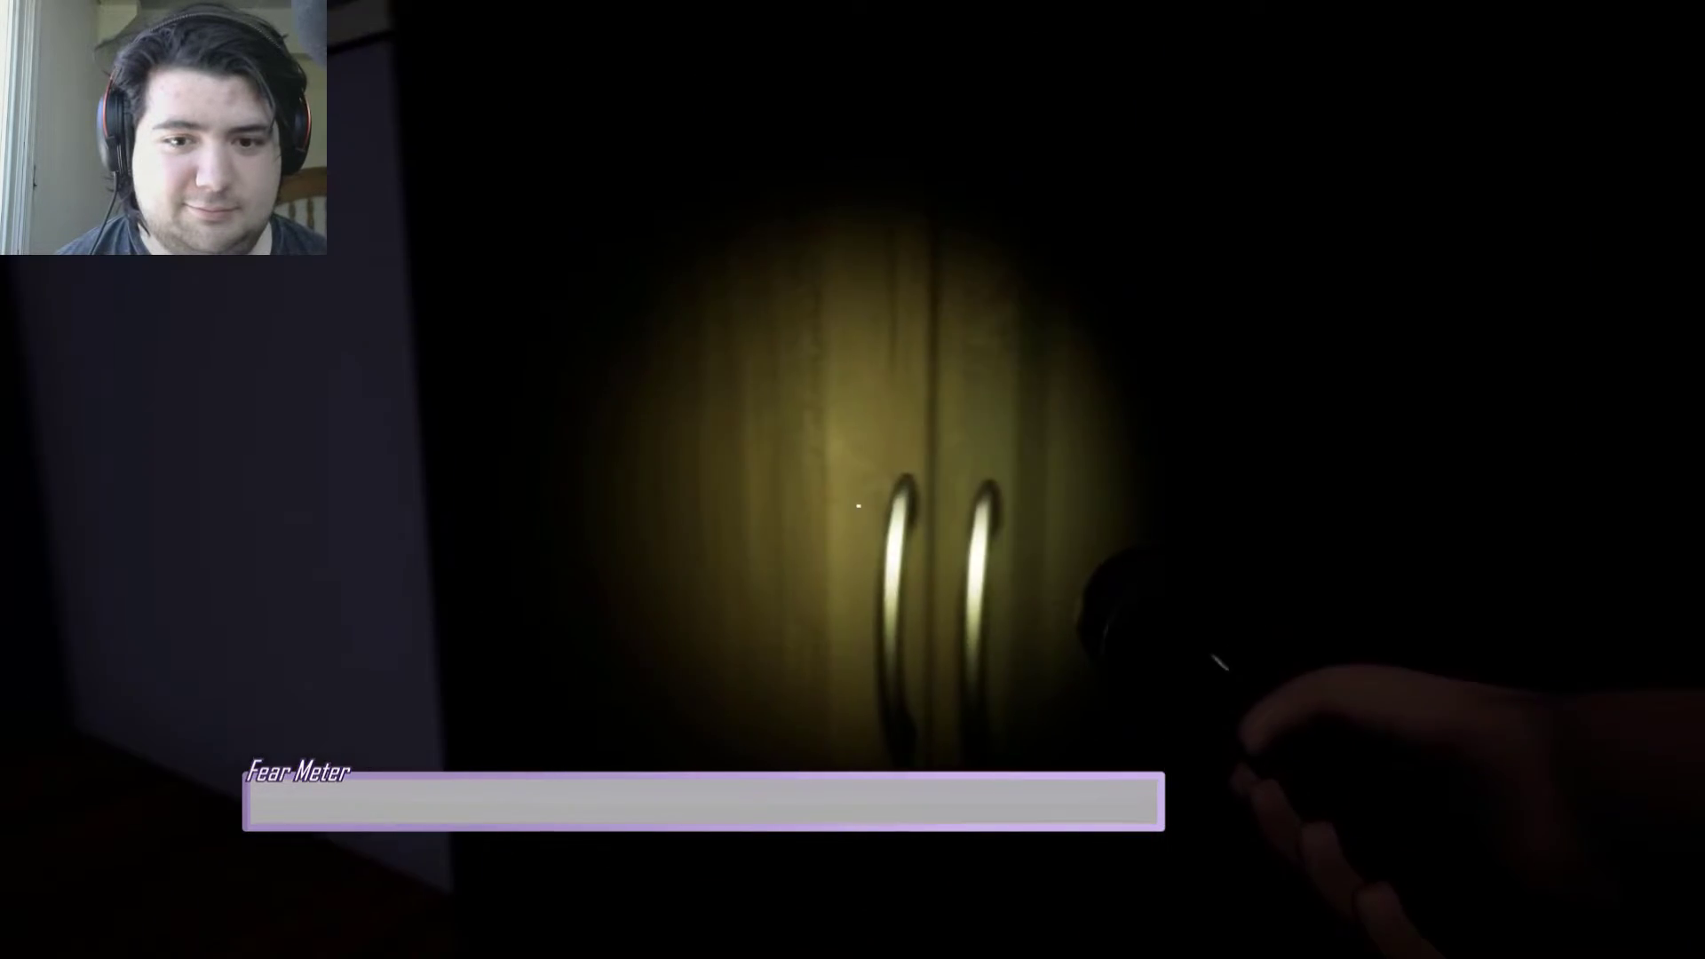
{"action": "key", "text": "w"}
{"action": "key", "text": "w"}
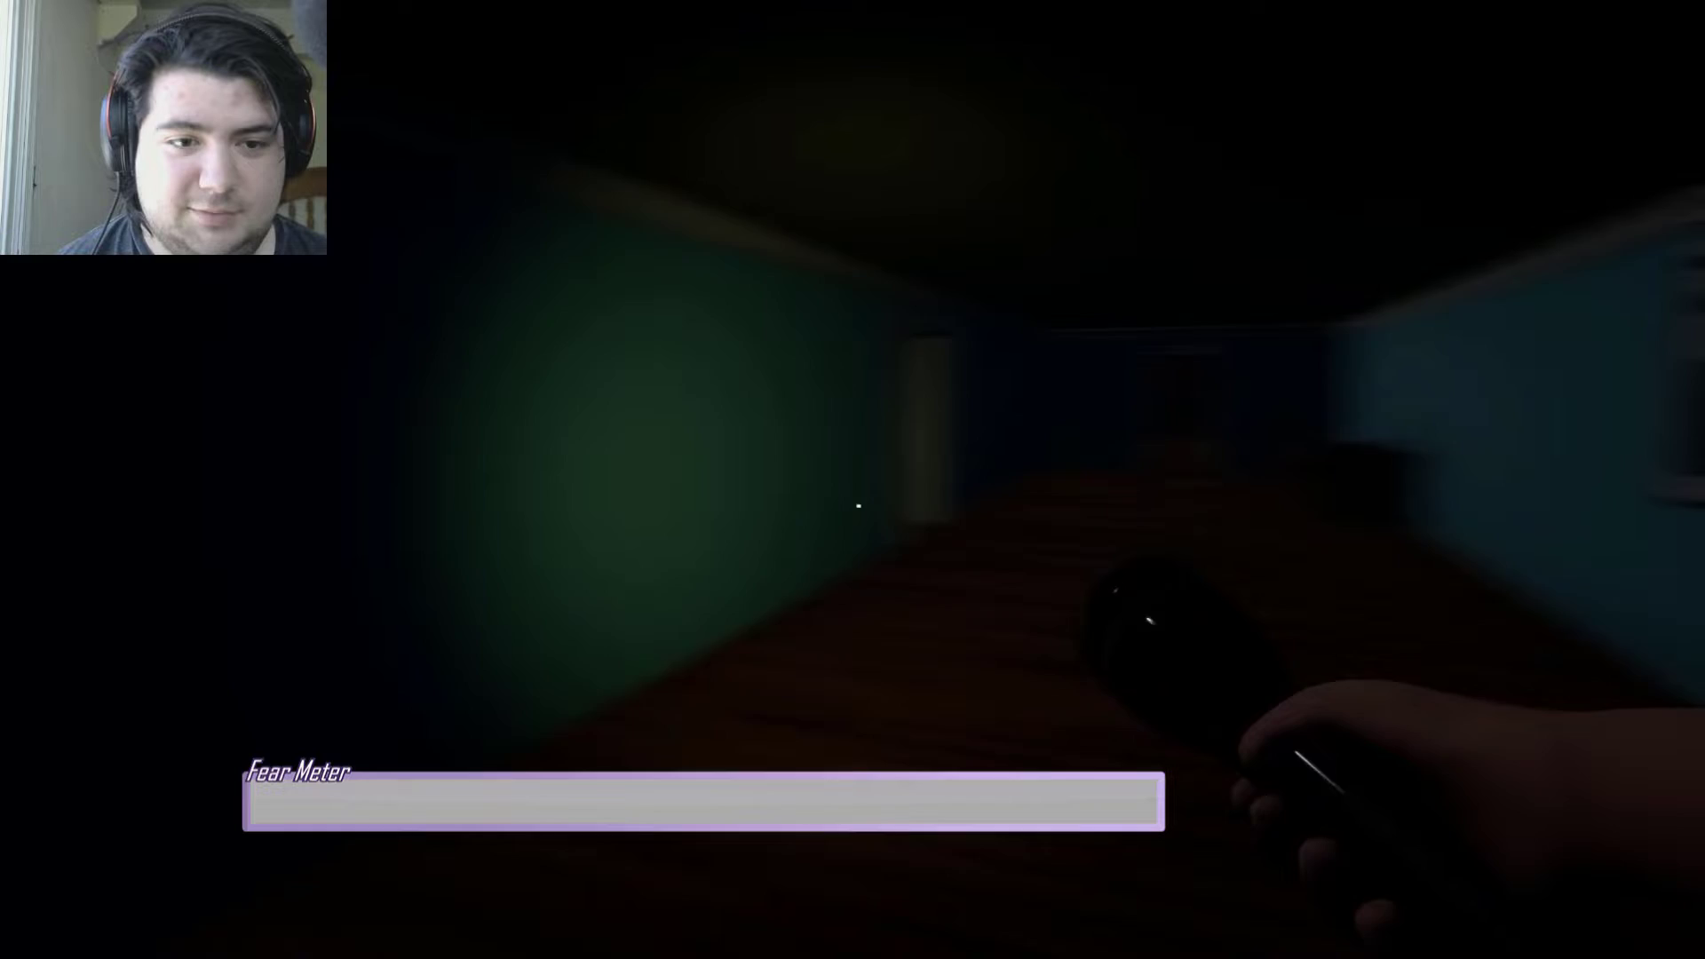
Walk down the hallway, past the dresser and plant, into the red room
{"action": "key", "text": "w"}
{"action": "key", "text": "w"}
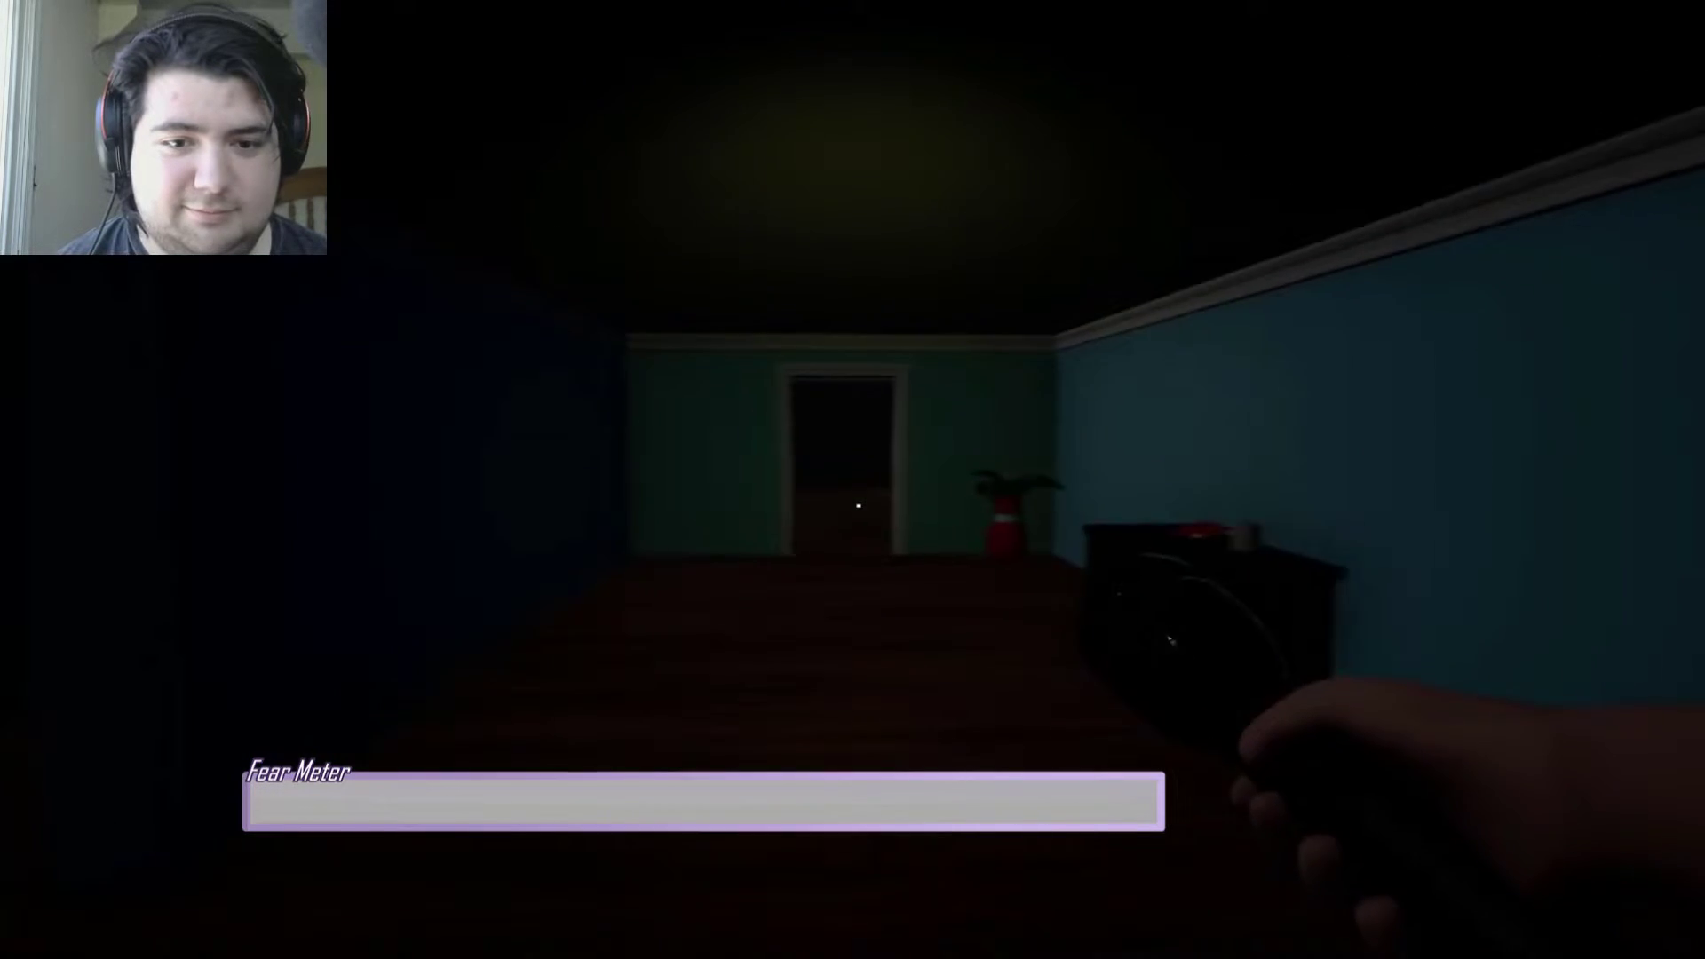
{"action": "key", "text": "w"}
{"action": "key", "text": "w"}
{"action": "key", "text": "w"}
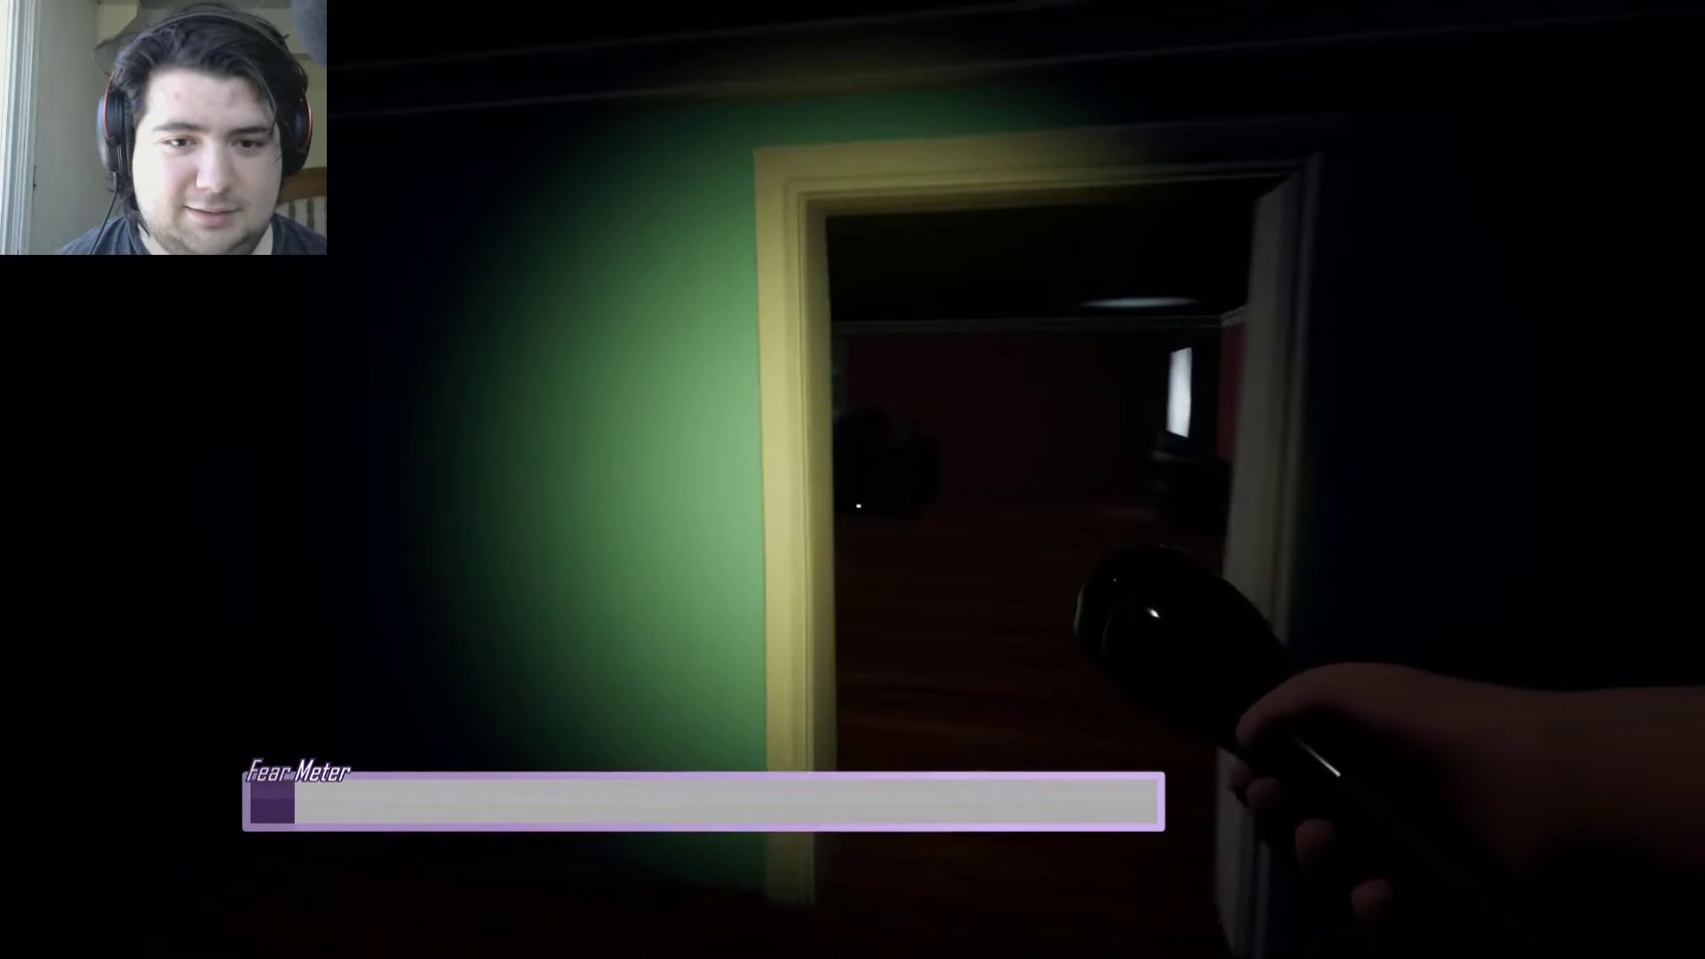
{"action": "key", "text": "w"}
{"action": "key", "text": "w"}
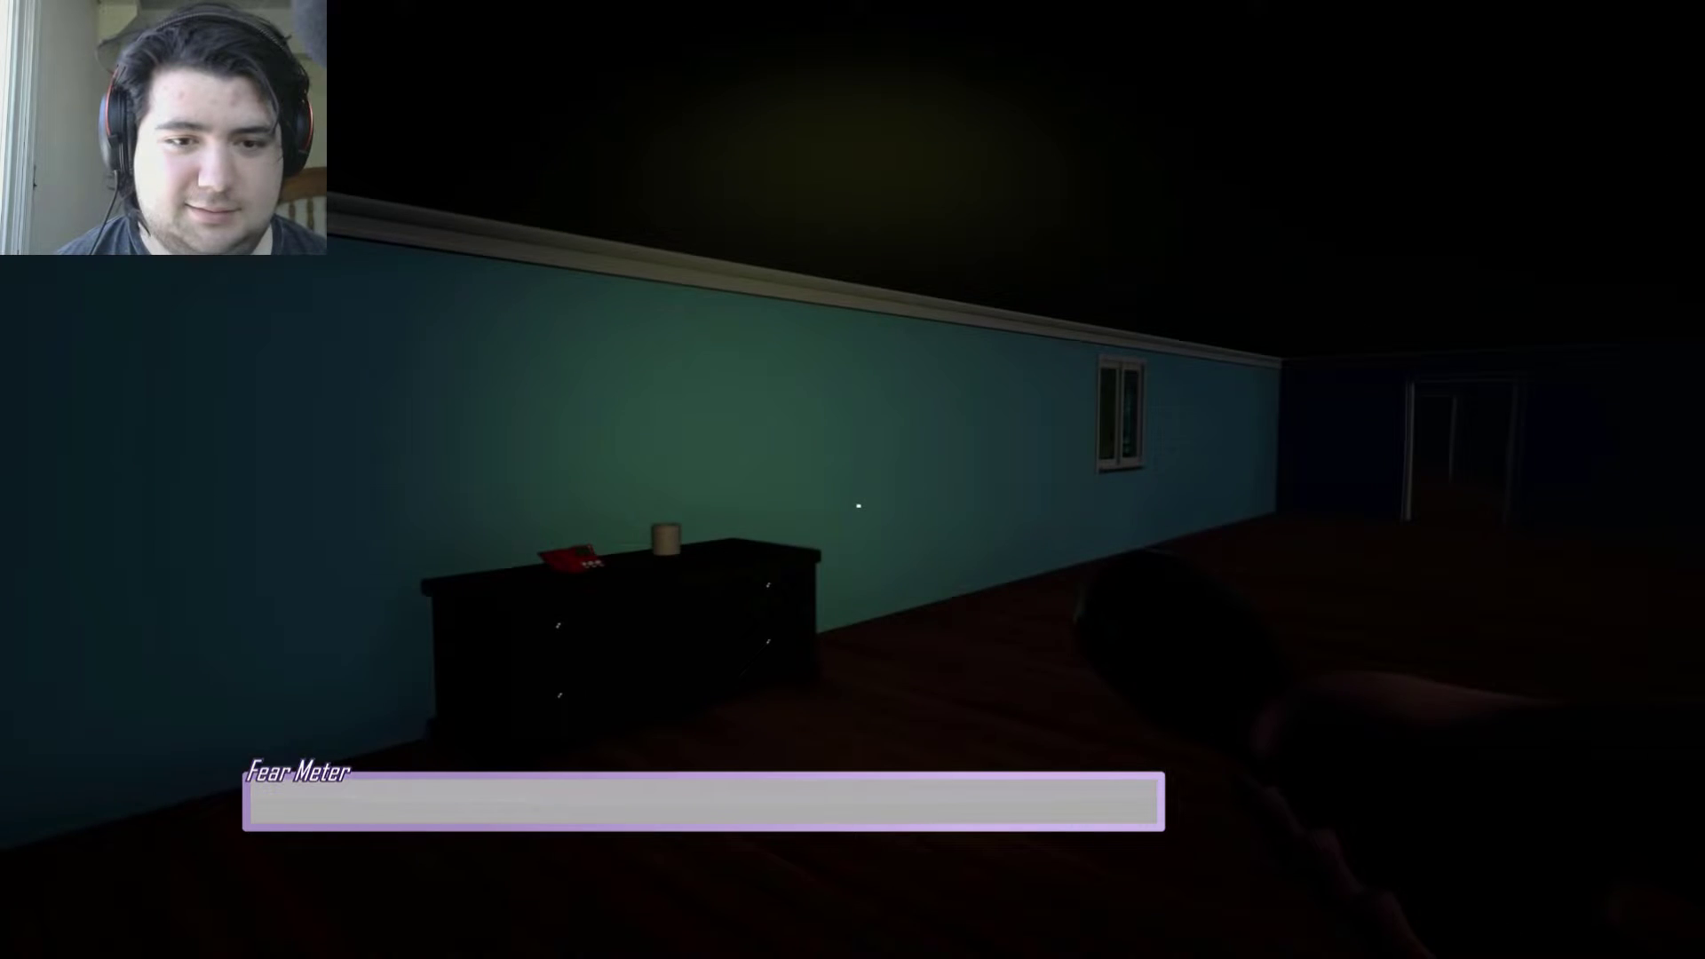
{"action": "key", "text": "w"}
{"action": "key", "text": "w"}
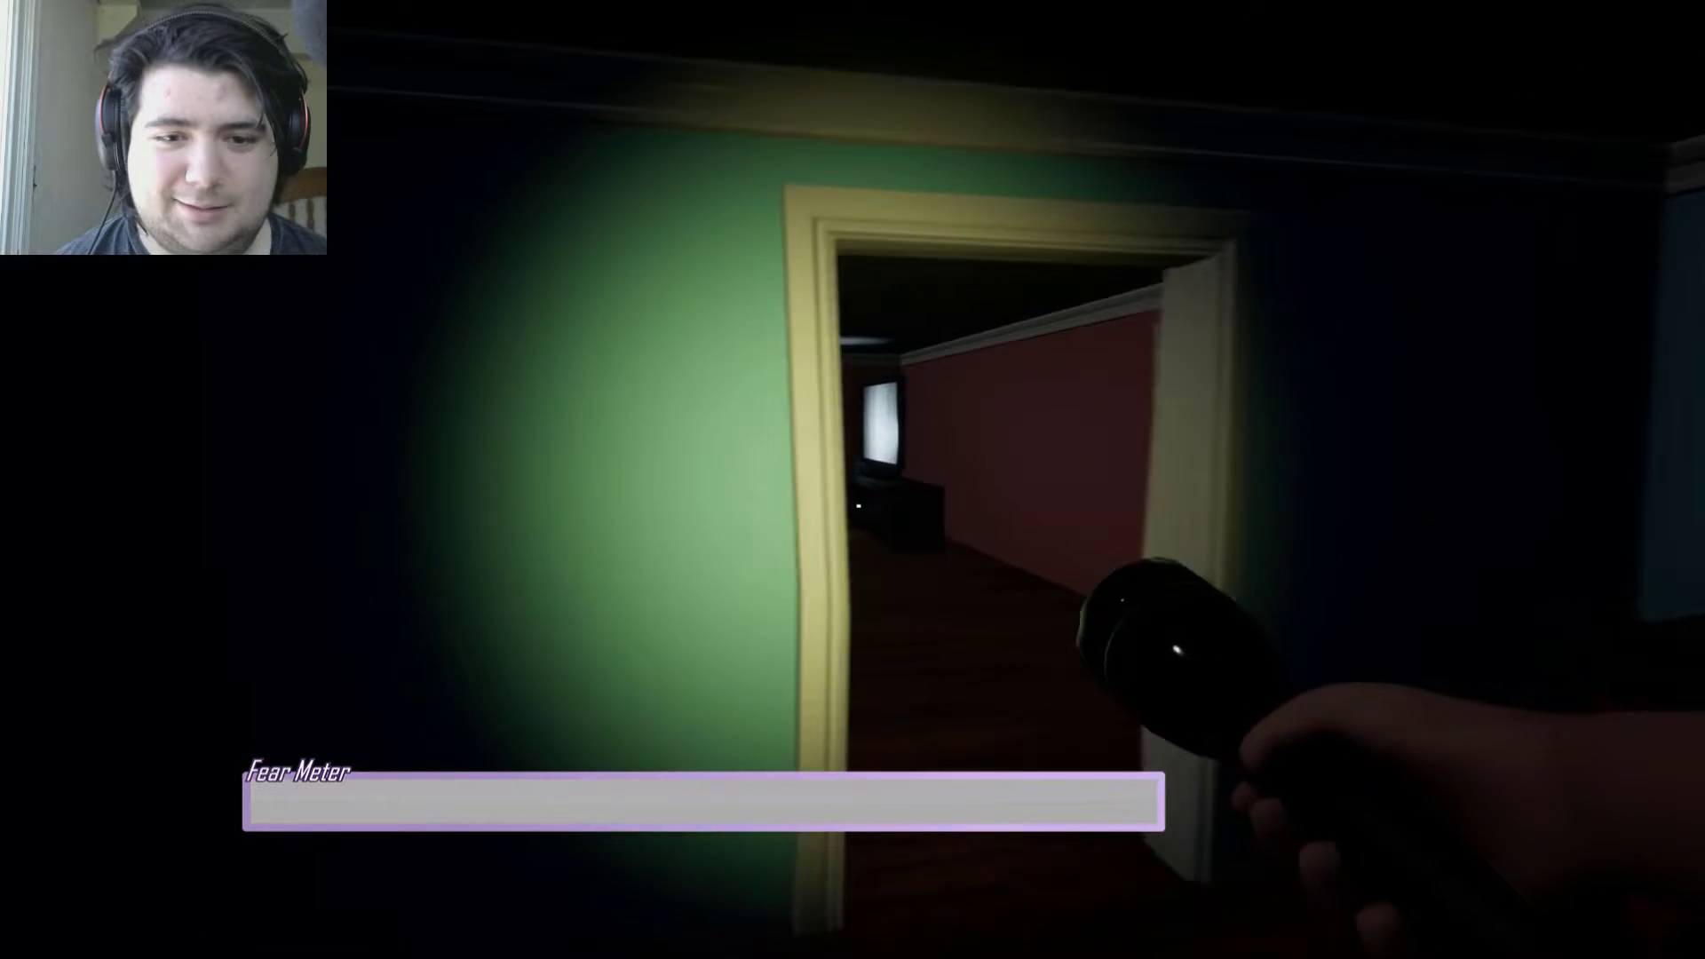
{"action": "key", "text": "w"}
{"action": "key", "text": "w"}
{"action": "key", "text": "w"}
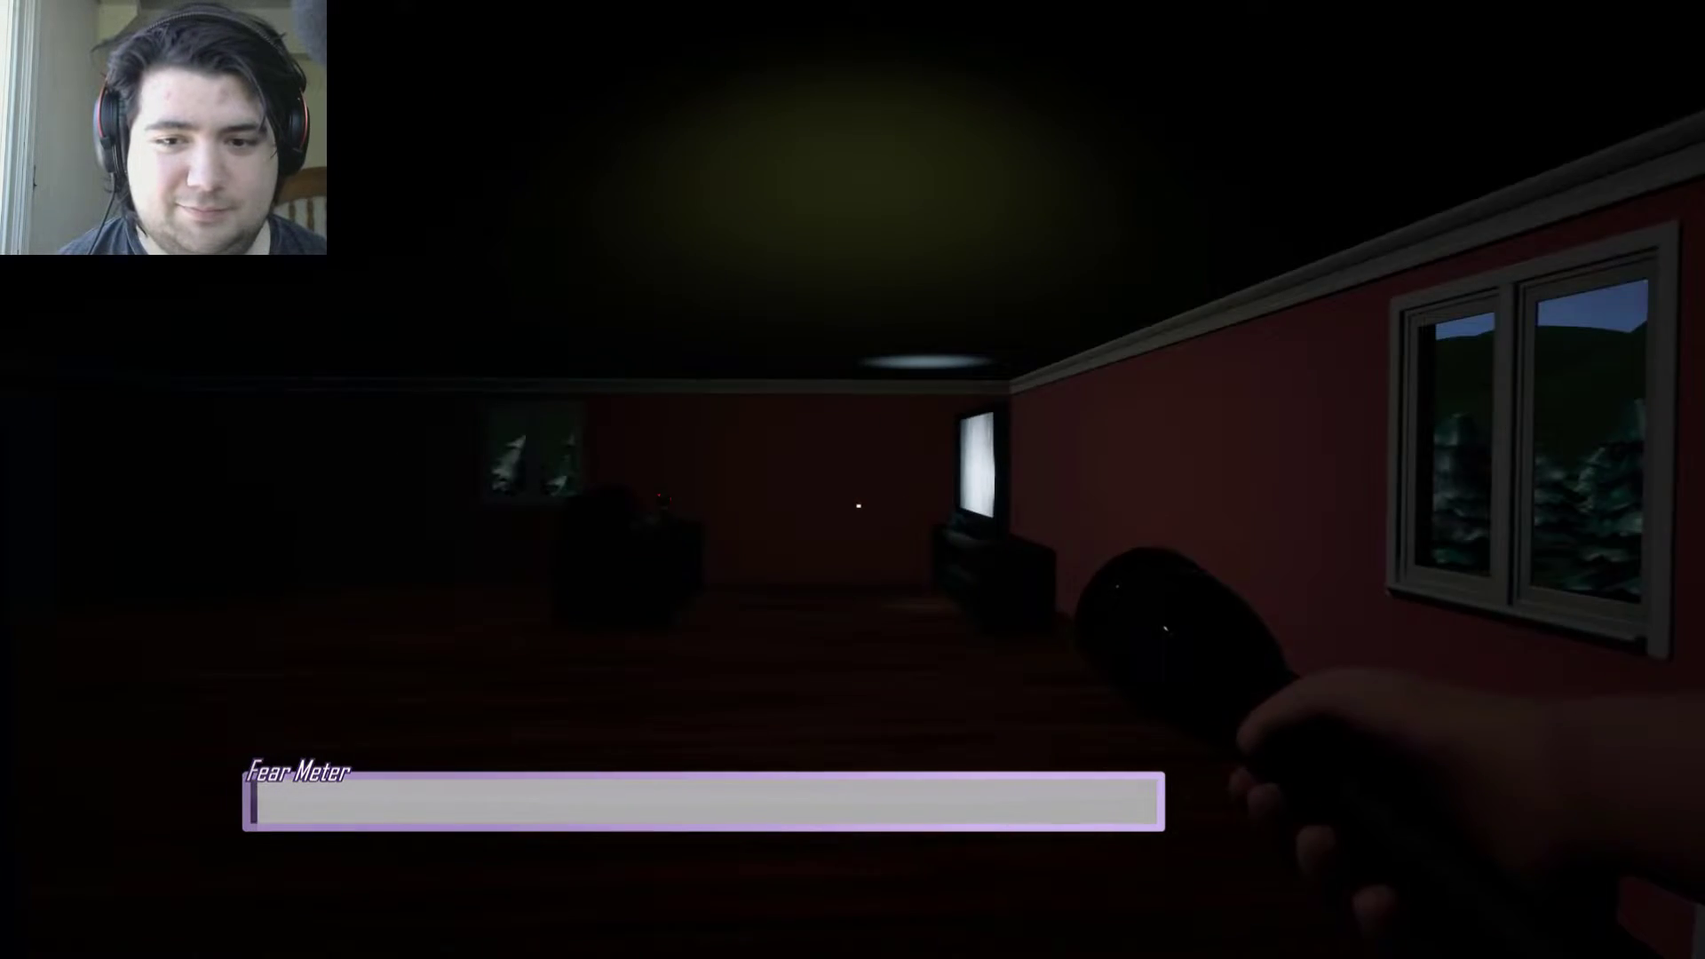
{"action": "key", "text": "w"}
{"action": "key", "text": "w"}
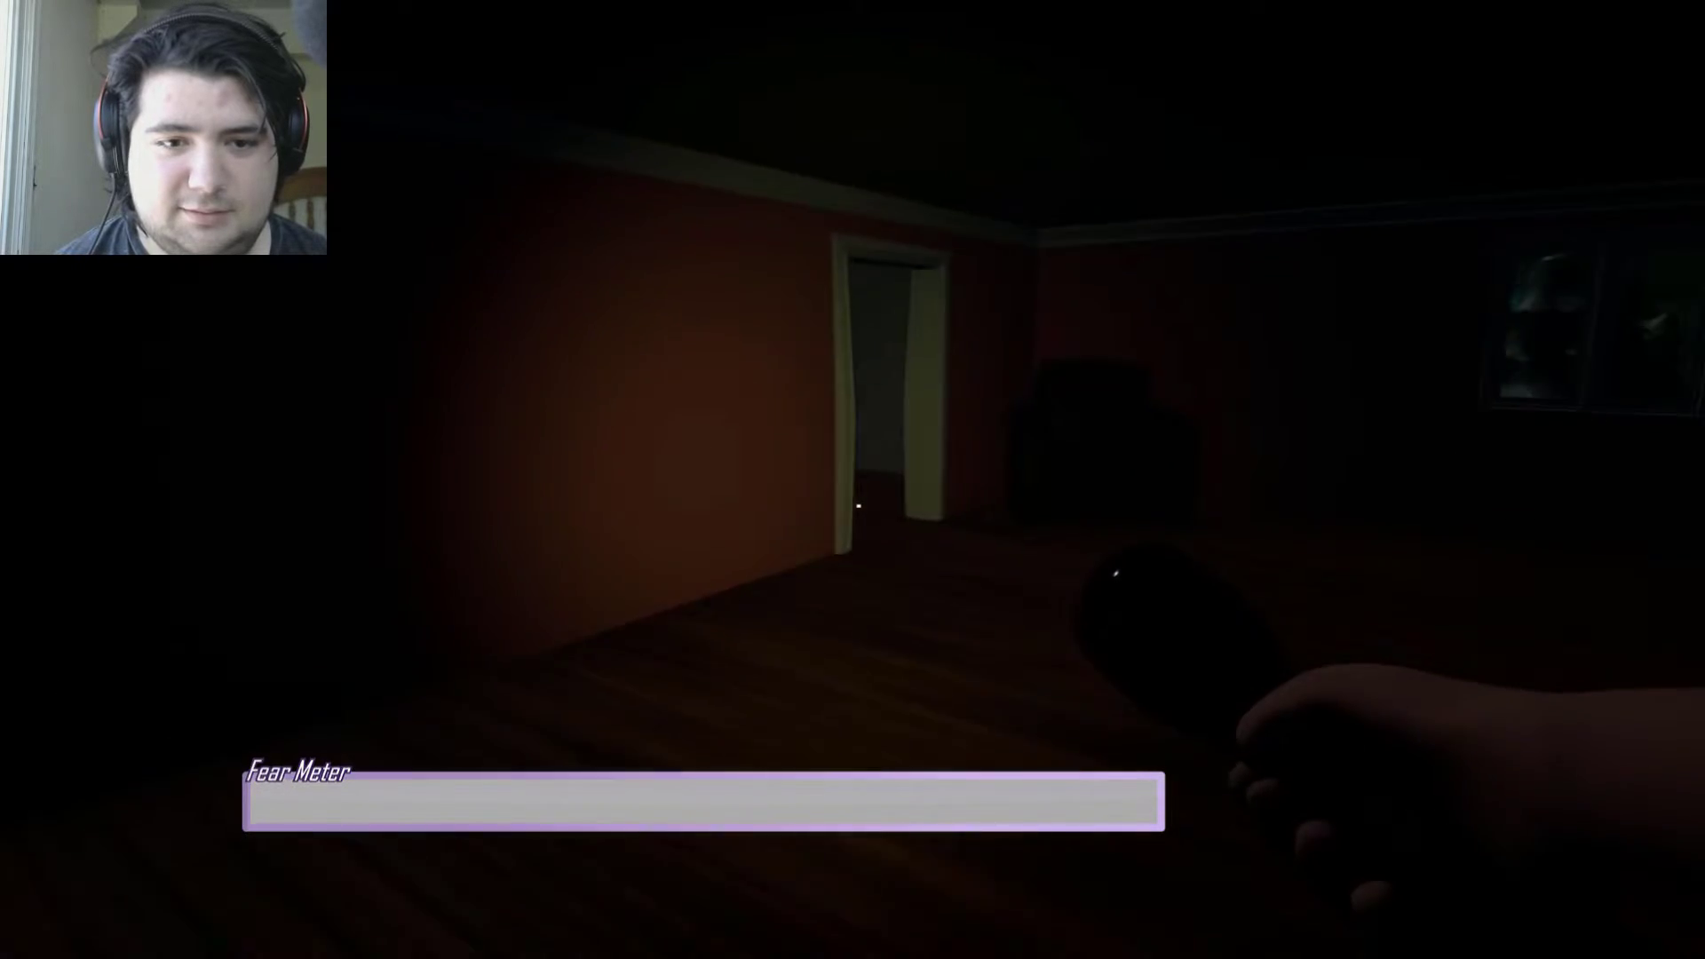
Look around the kitchen, then walk down the hallway to the bedroom shelf duck
{"action": "key", "text": "w"}
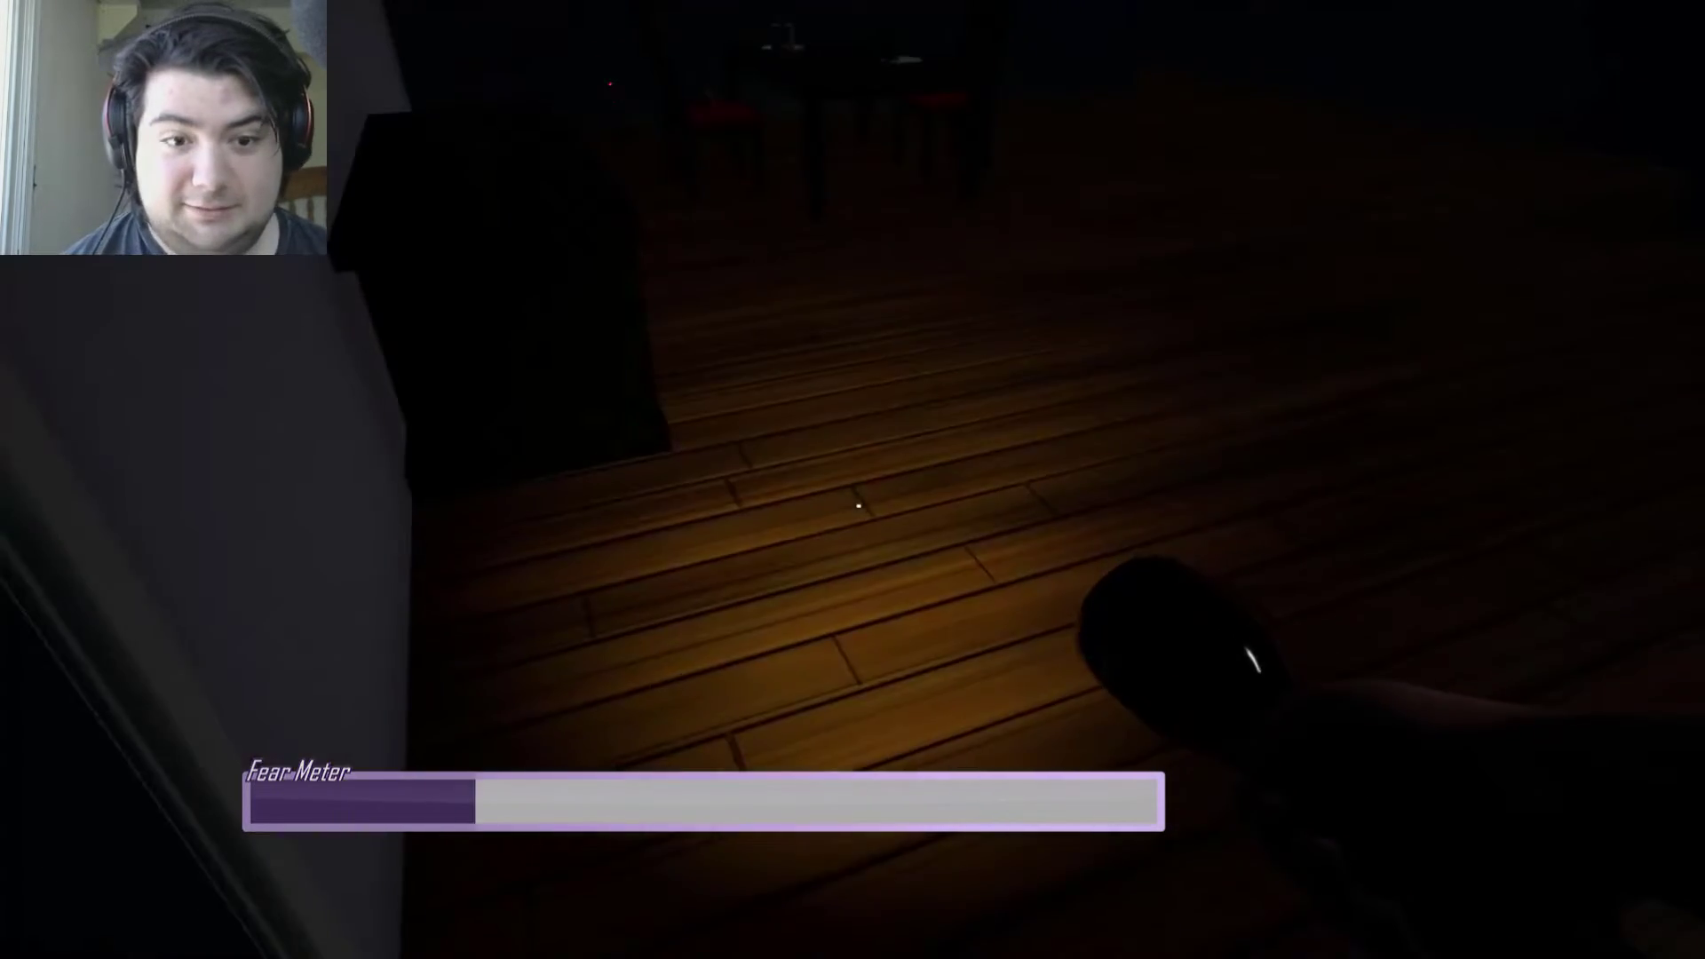
{"action": "key", "text": "w"}
{"action": "key", "text": "w"}
{"action": "key", "text": "w"}
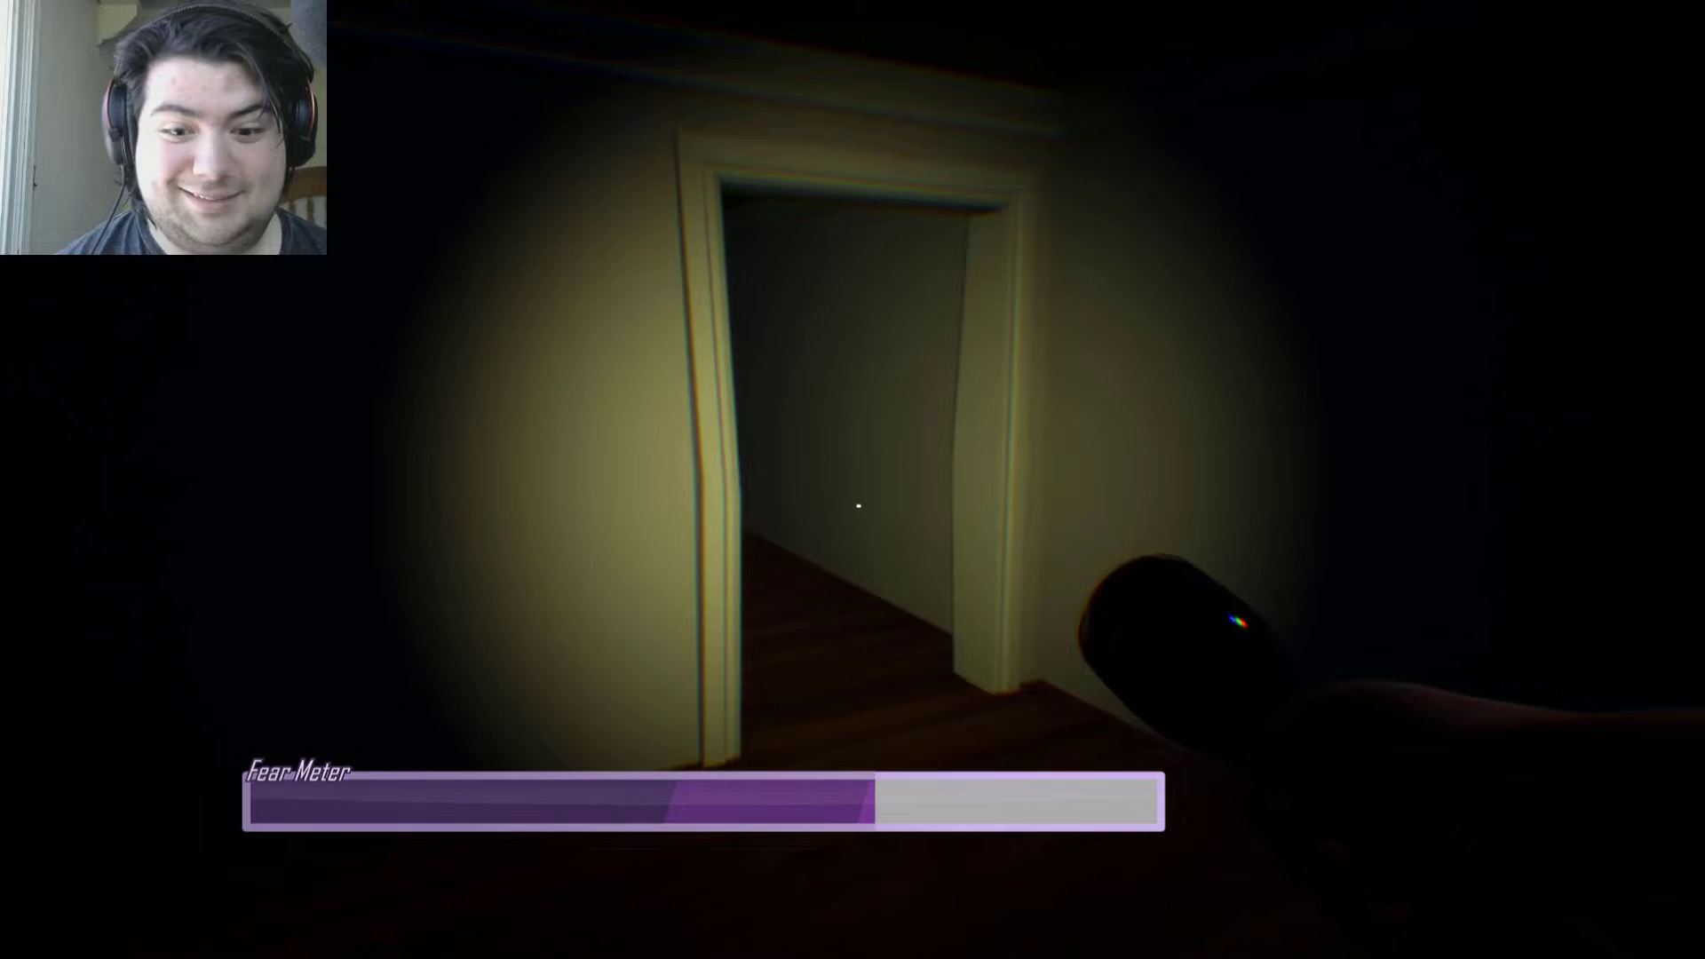
{"action": "key", "text": "w"}
{"action": "key", "text": "w"}
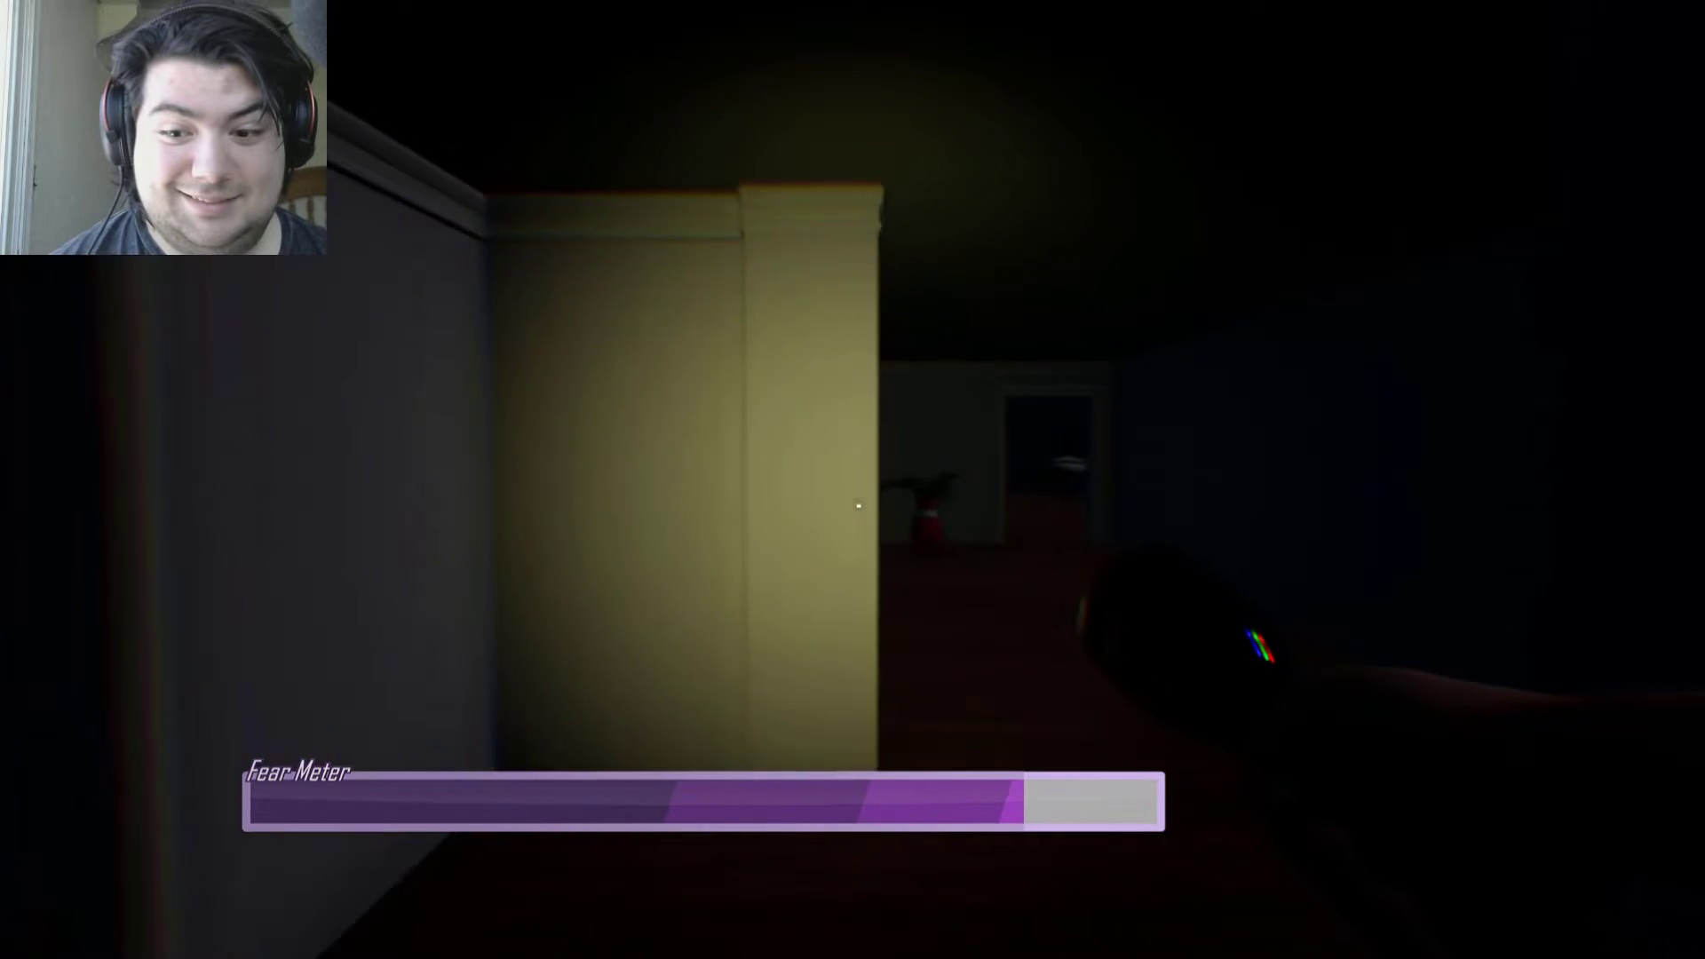
{"action": "key", "text": "w"}
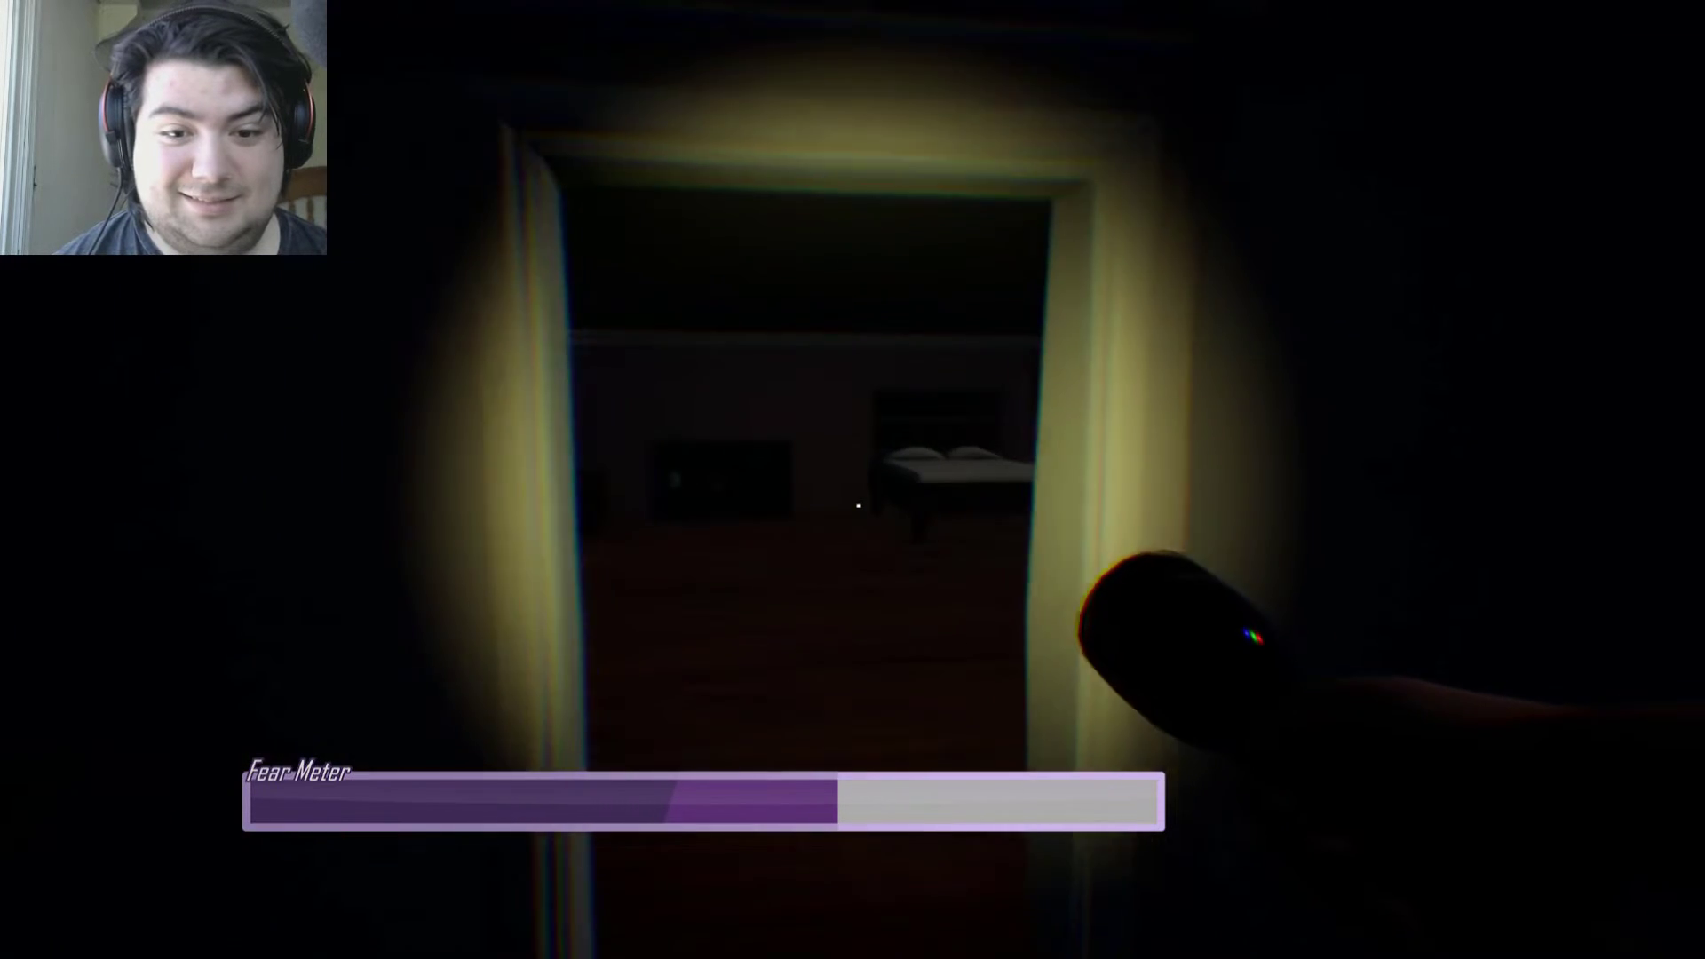
{"action": "key", "text": "w"}
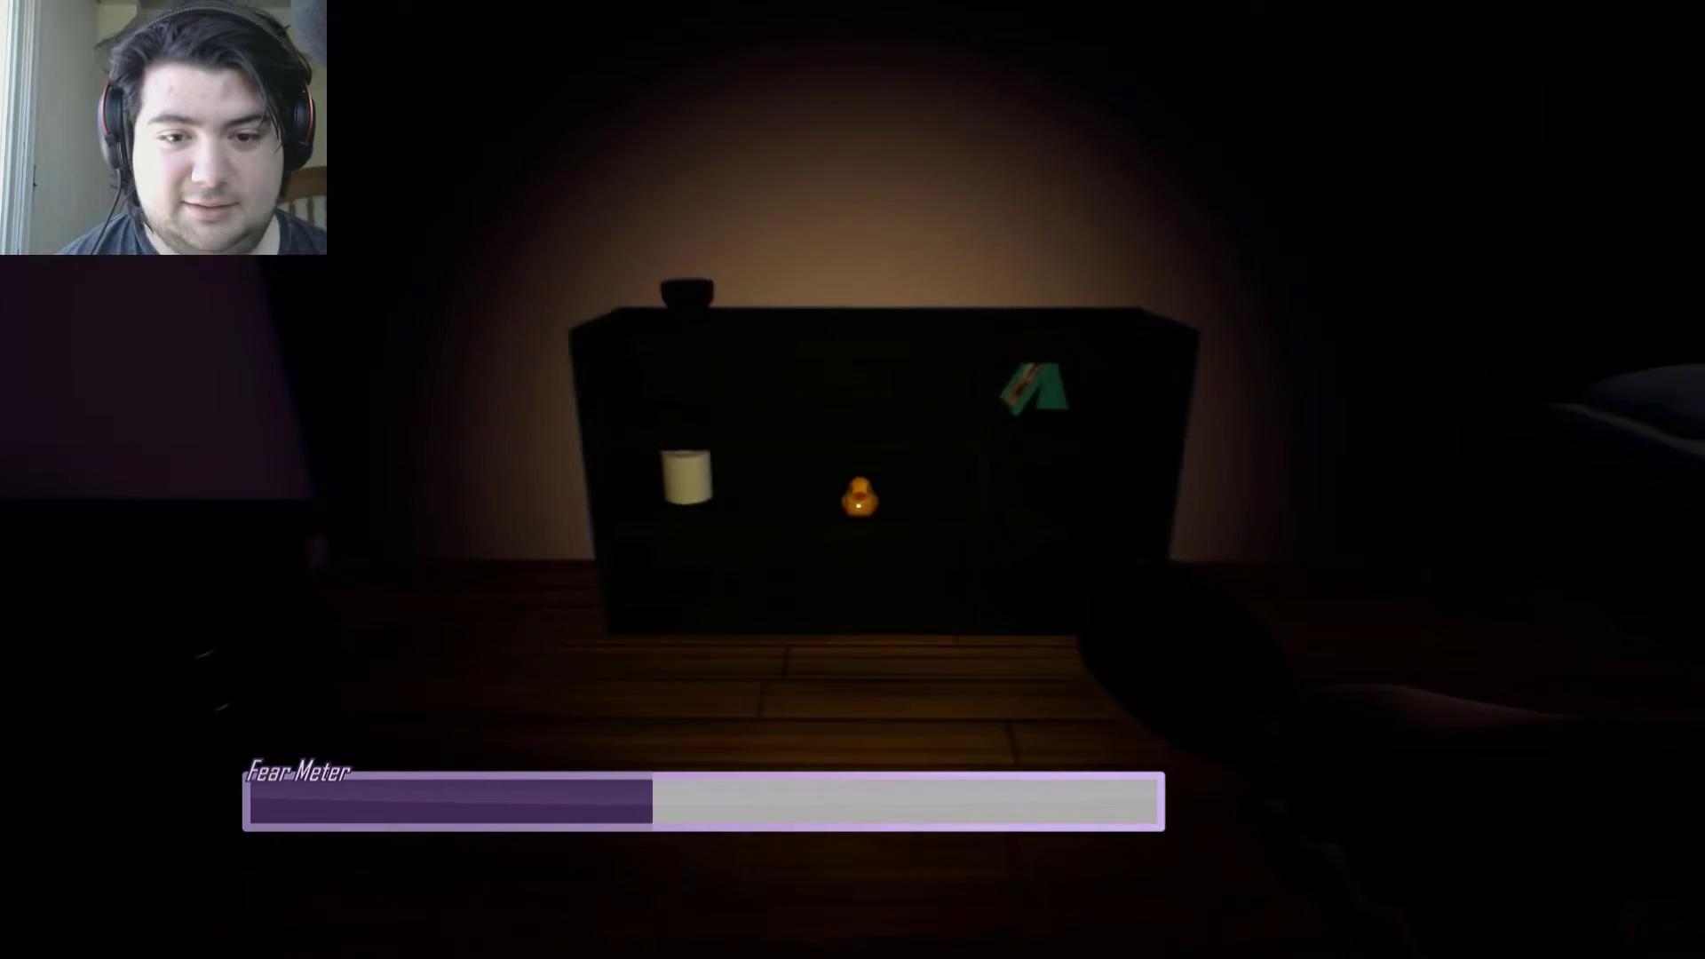
Walk through the green bedroom into the next room, lighting the green corner
{"action": "key", "text": "w"}
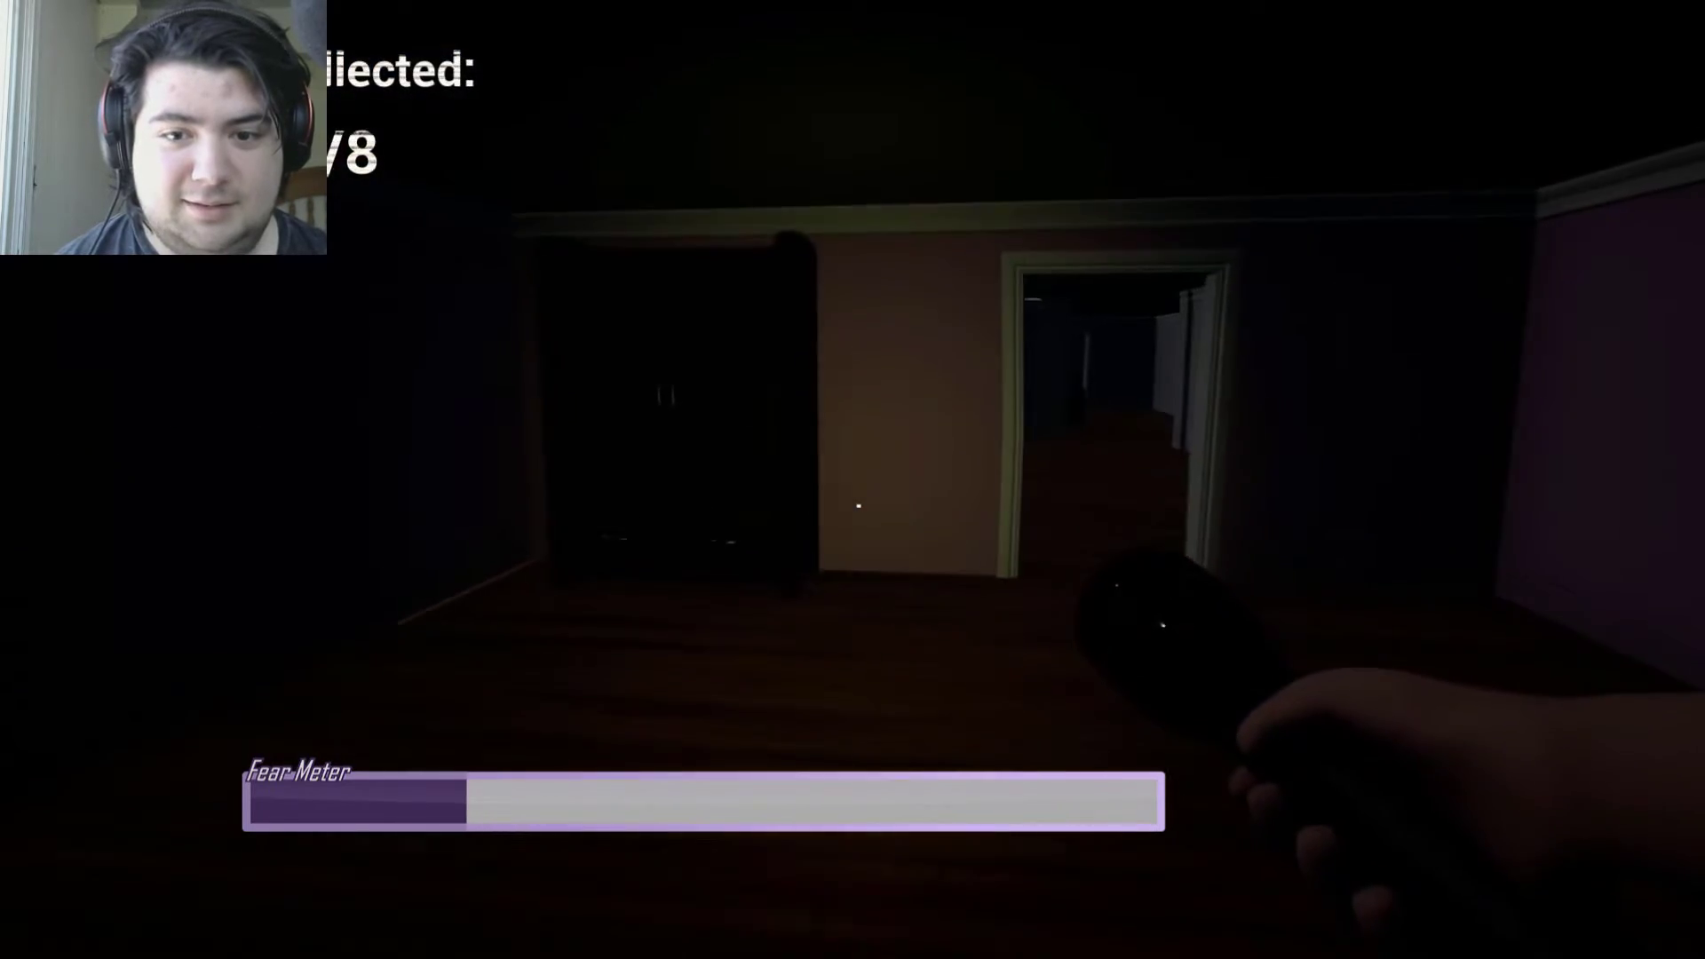
{"action": "key", "text": "w"}
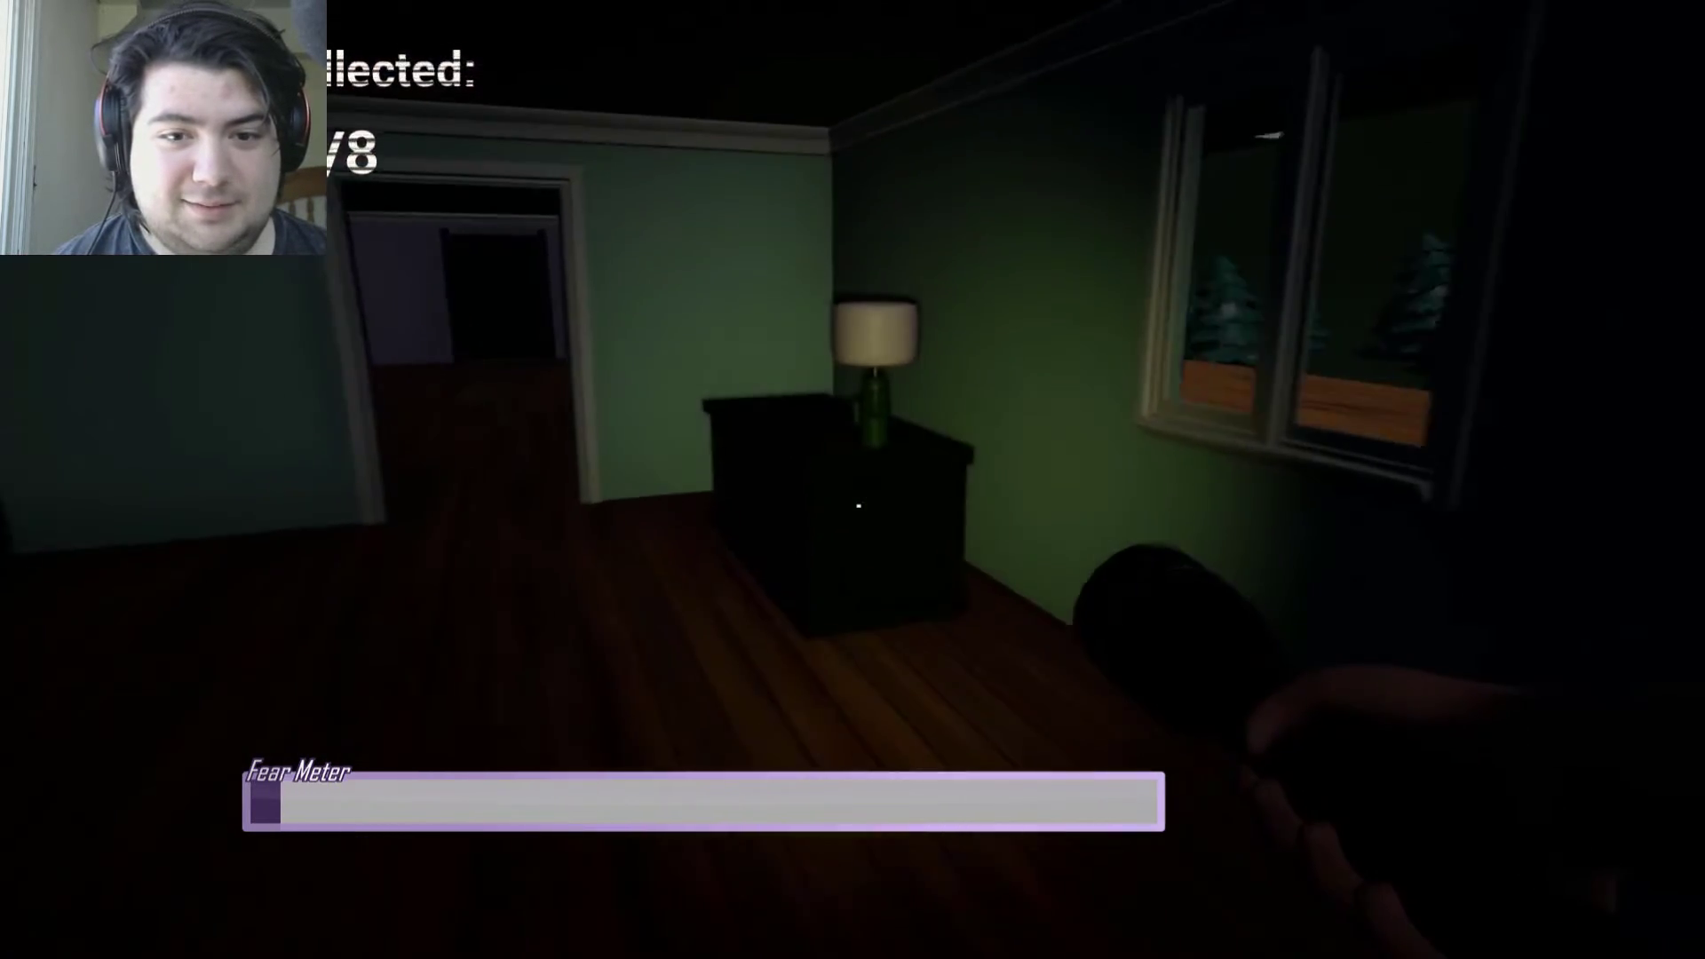
{"action": "key", "text": "w"}
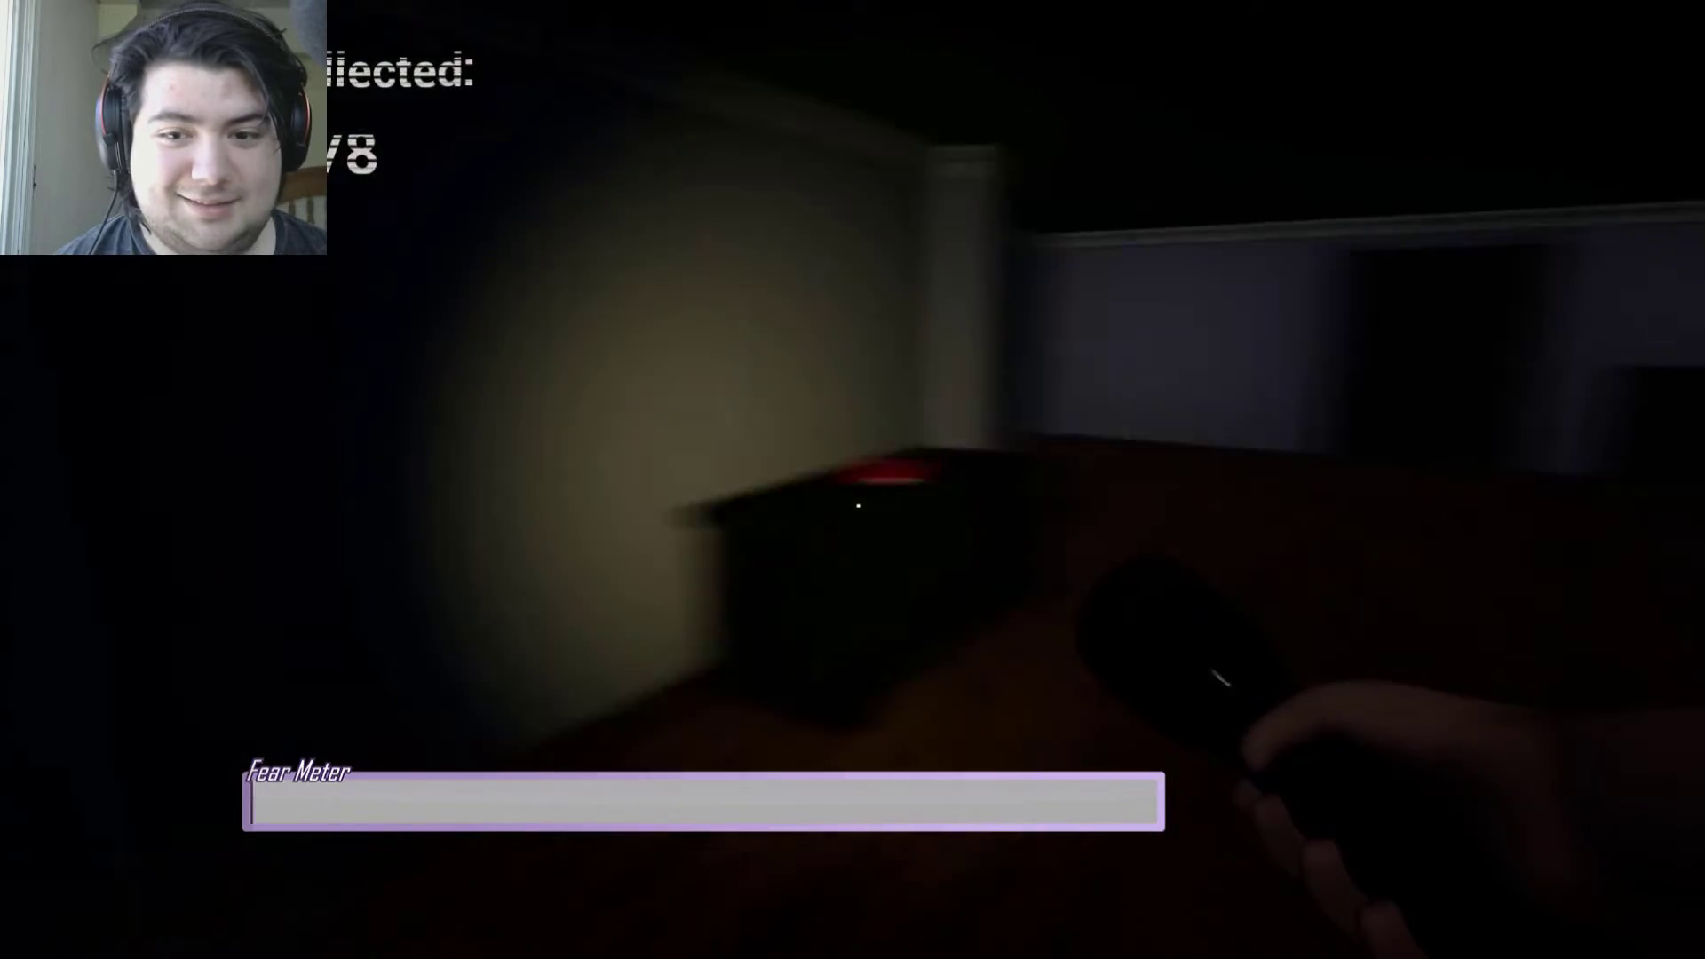
{"action": "key", "text": "w"}
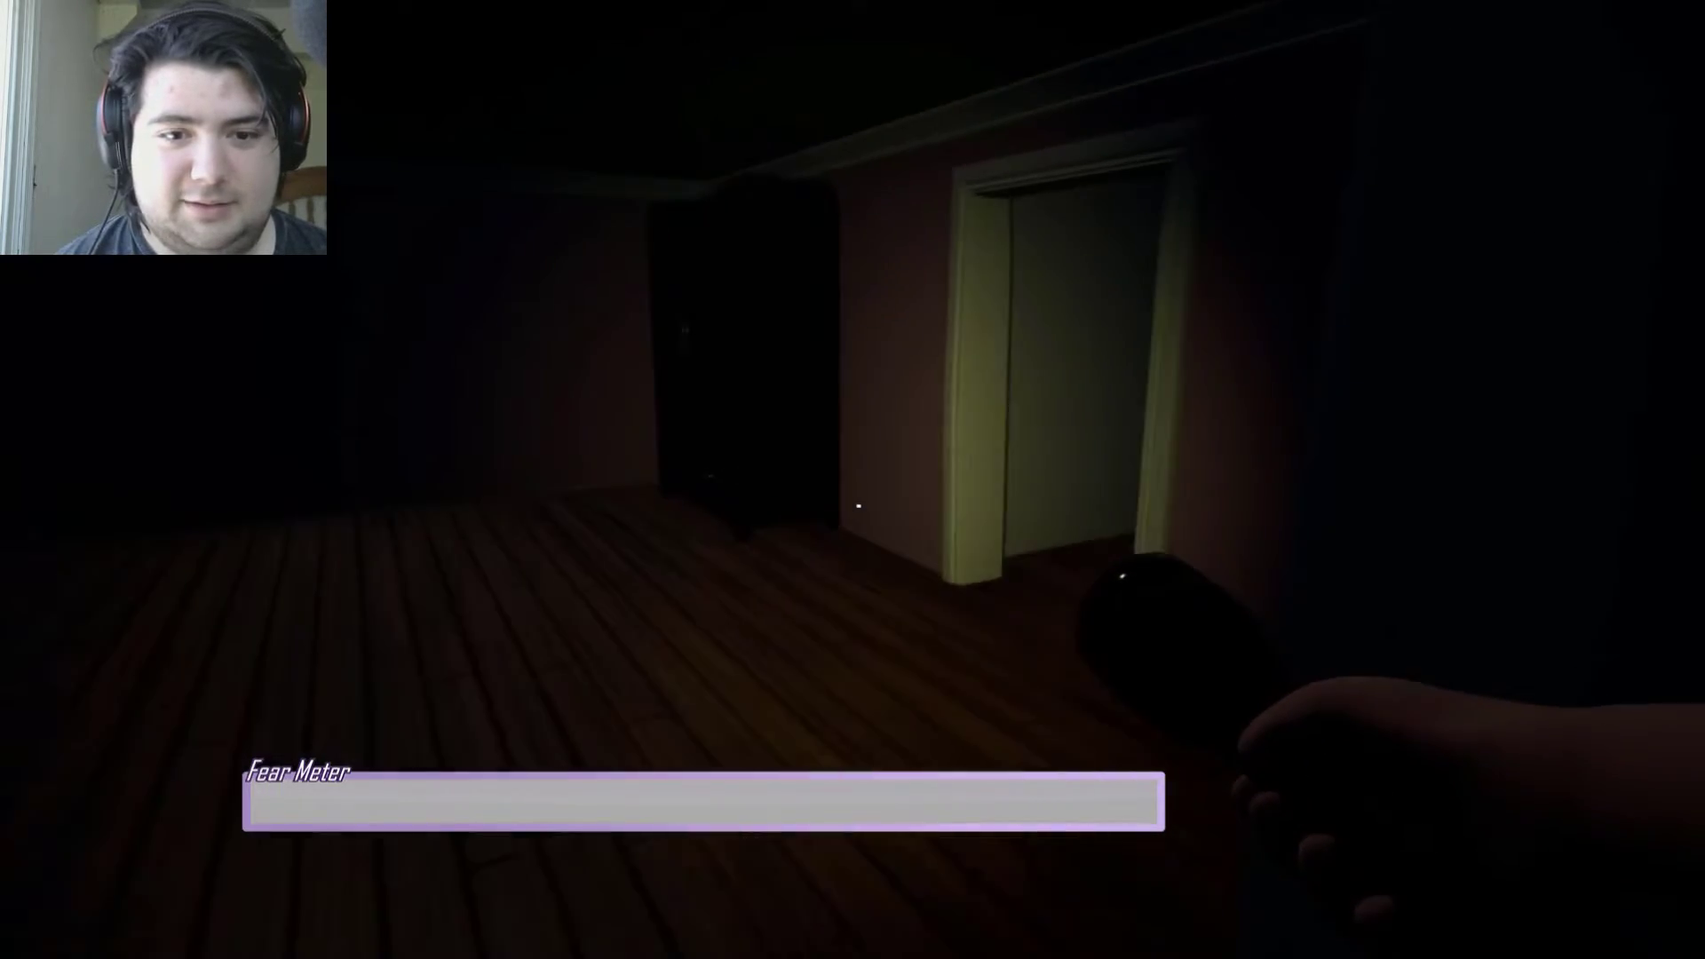
Pass the wardrobe into the bathroom and inspect the bathtub up to the faucet
{"action": "key", "text": "w"}
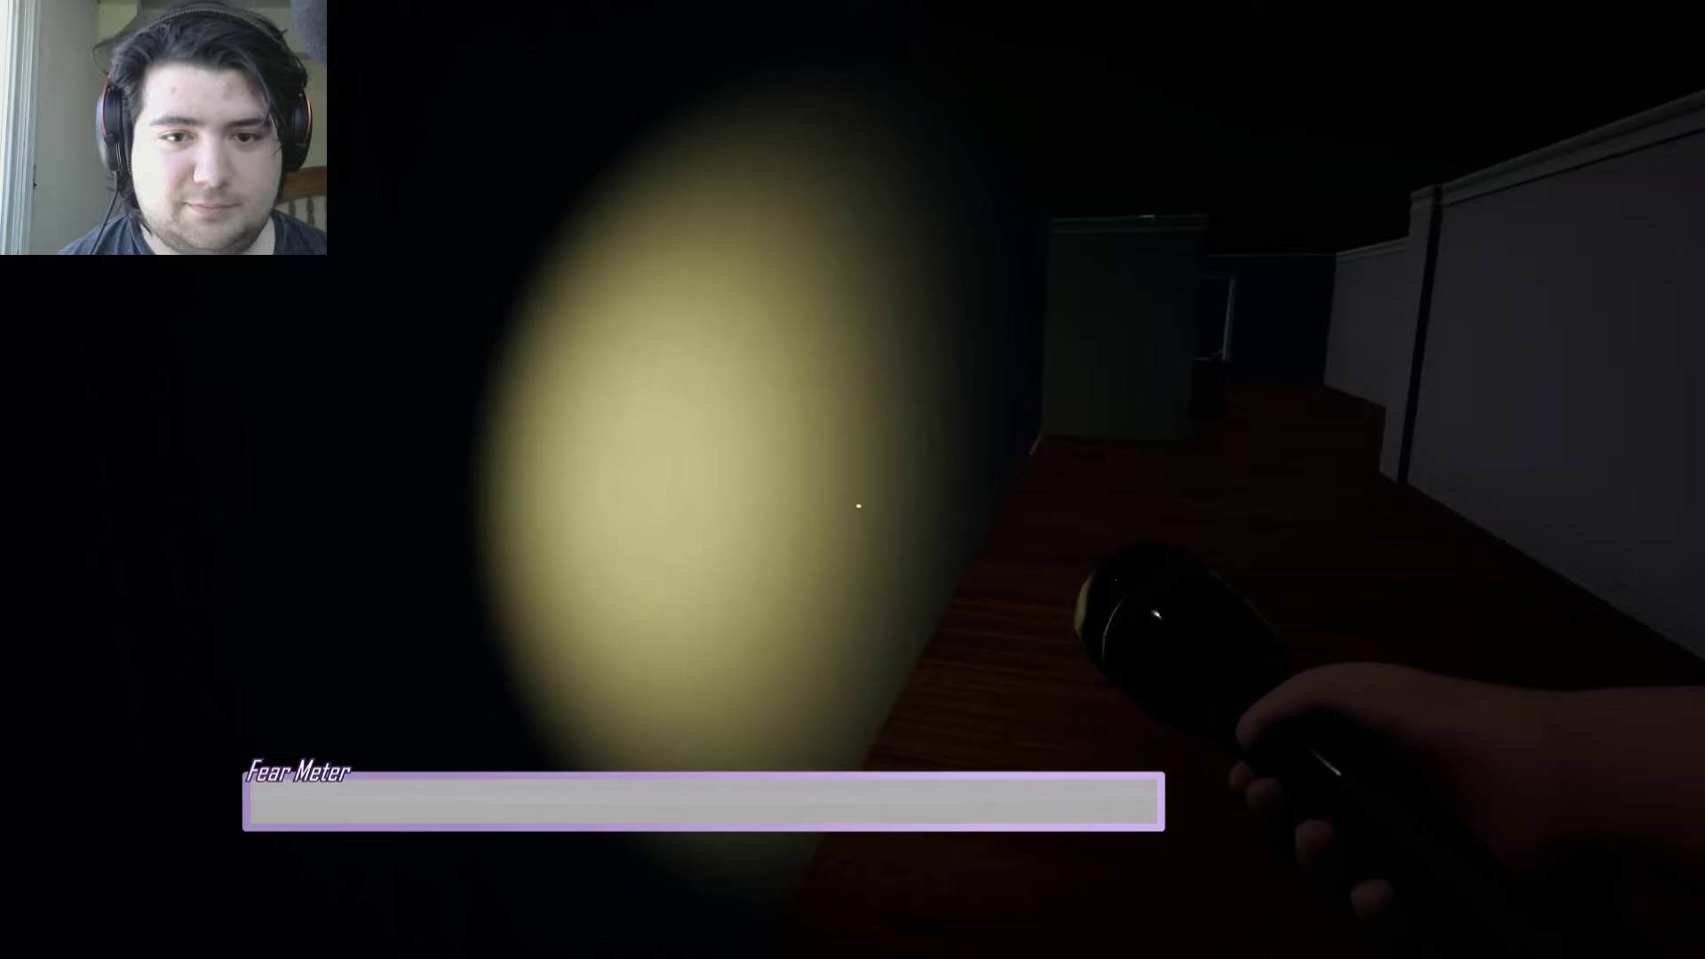
{"action": "key", "text": "w"}
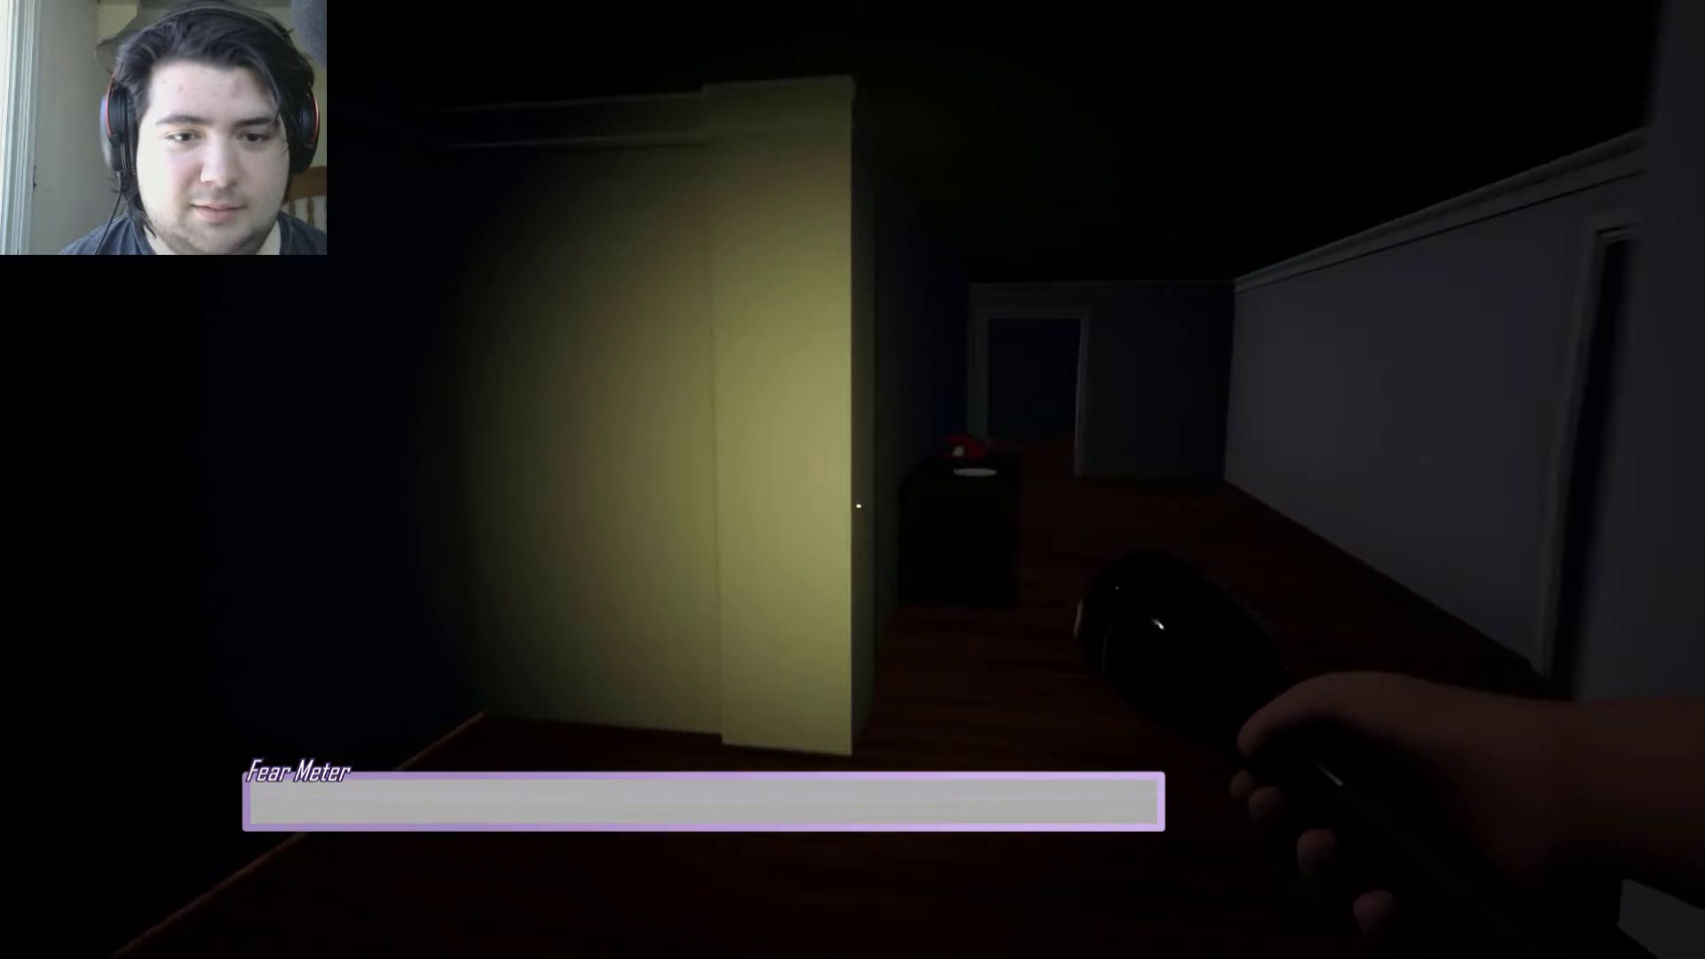
{"action": "key", "text": "w"}
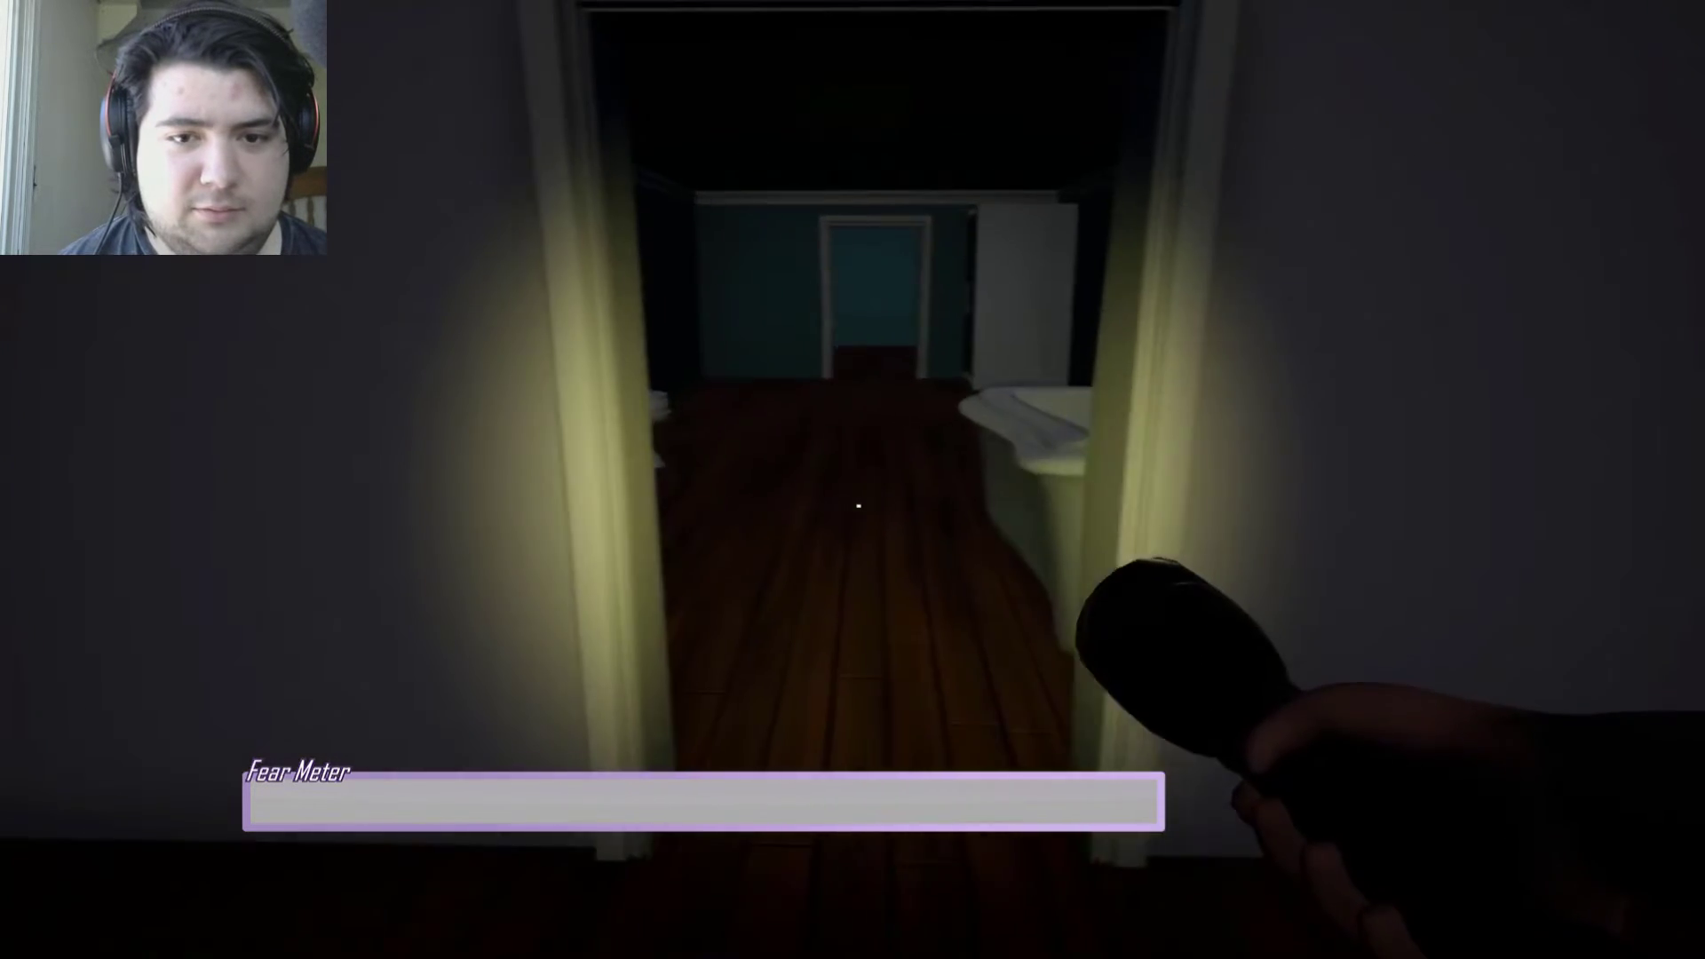
{"action": "key", "text": "w"}
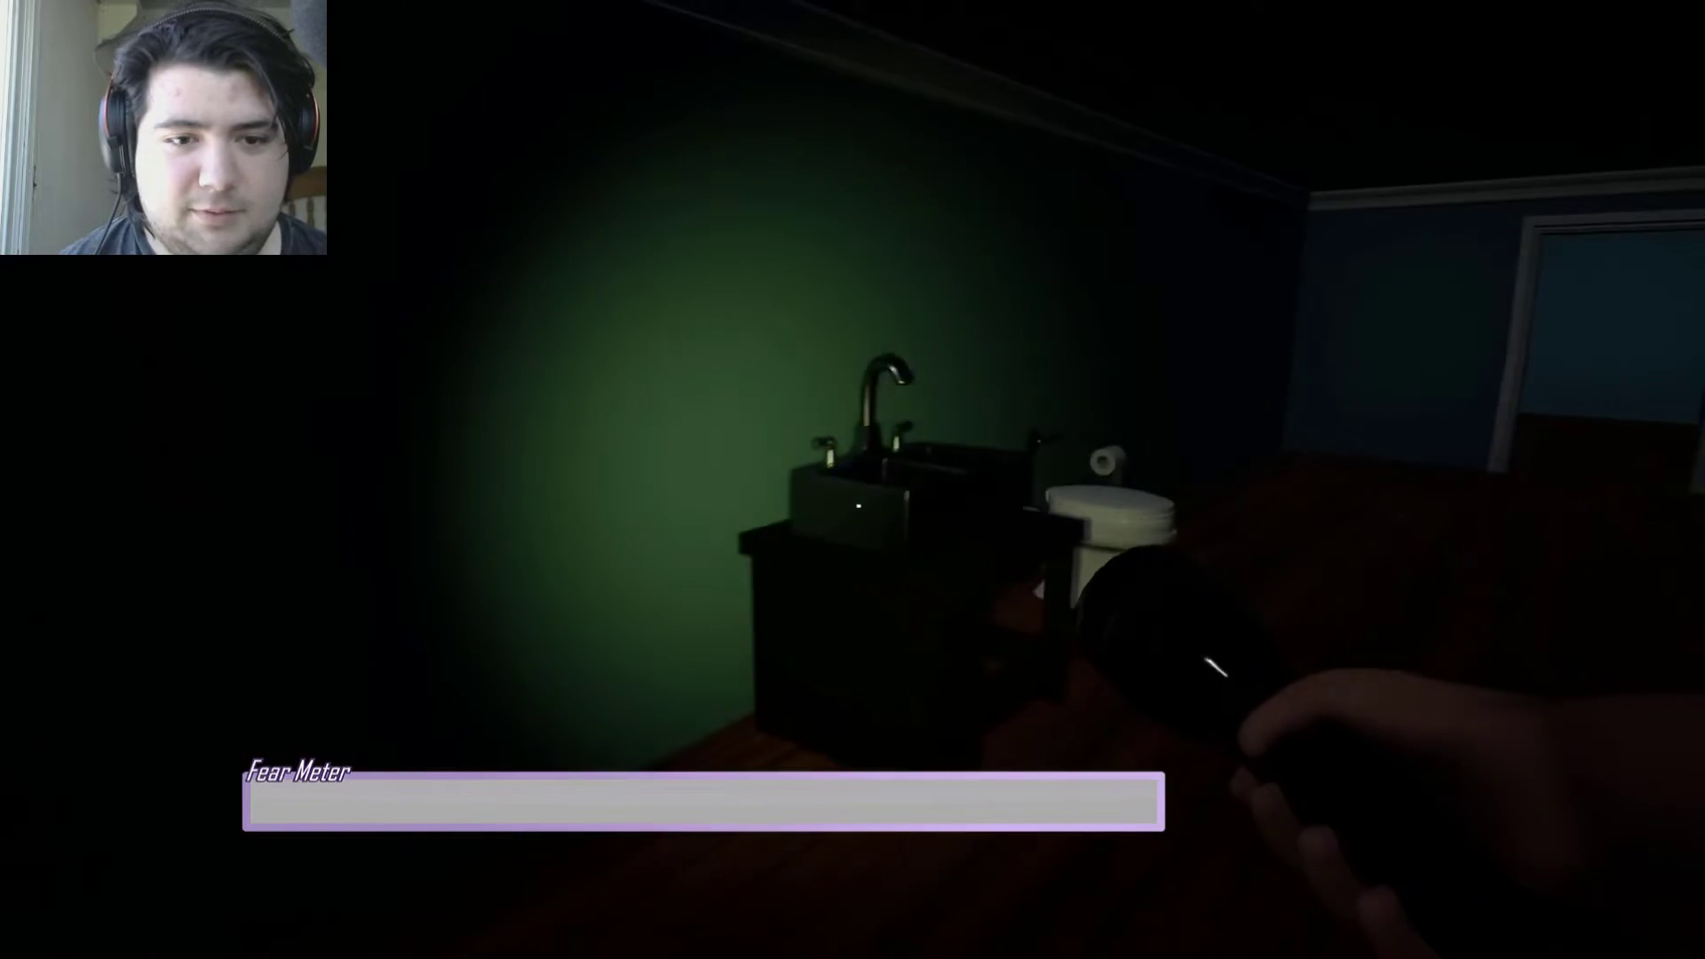
{"action": "key", "text": "w"}
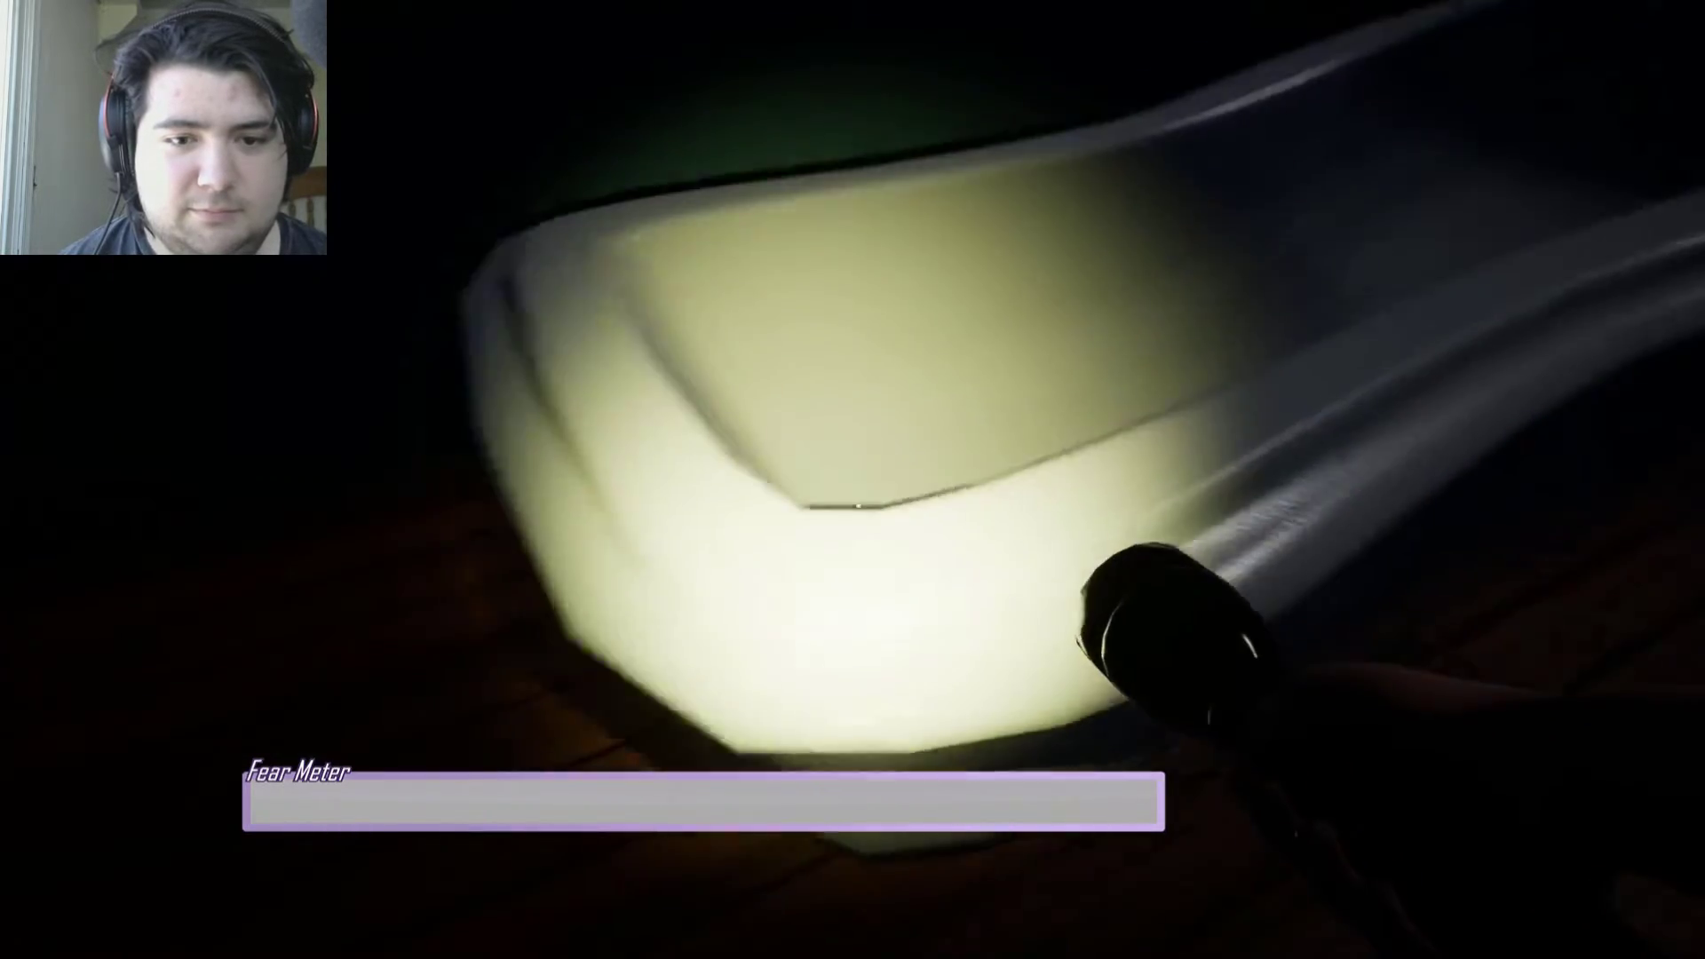
{"action": "key", "text": "w"}
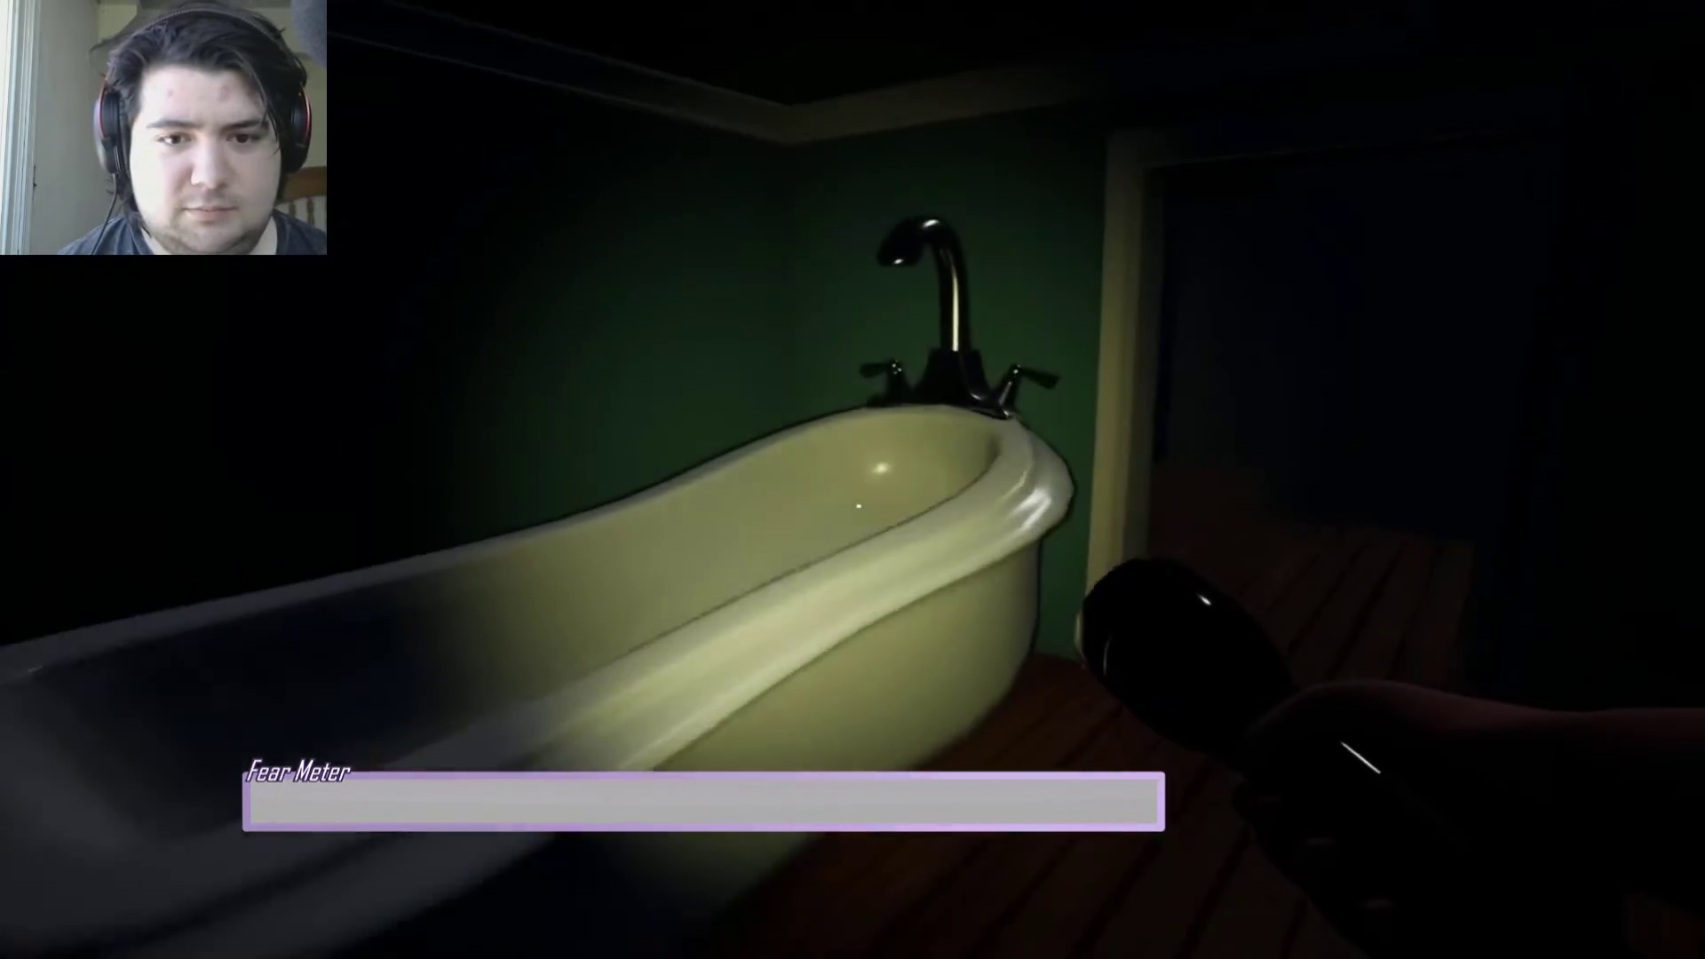
Cross the teal room into the red room and sweep it for ducks
{"action": "key", "text": "w"}
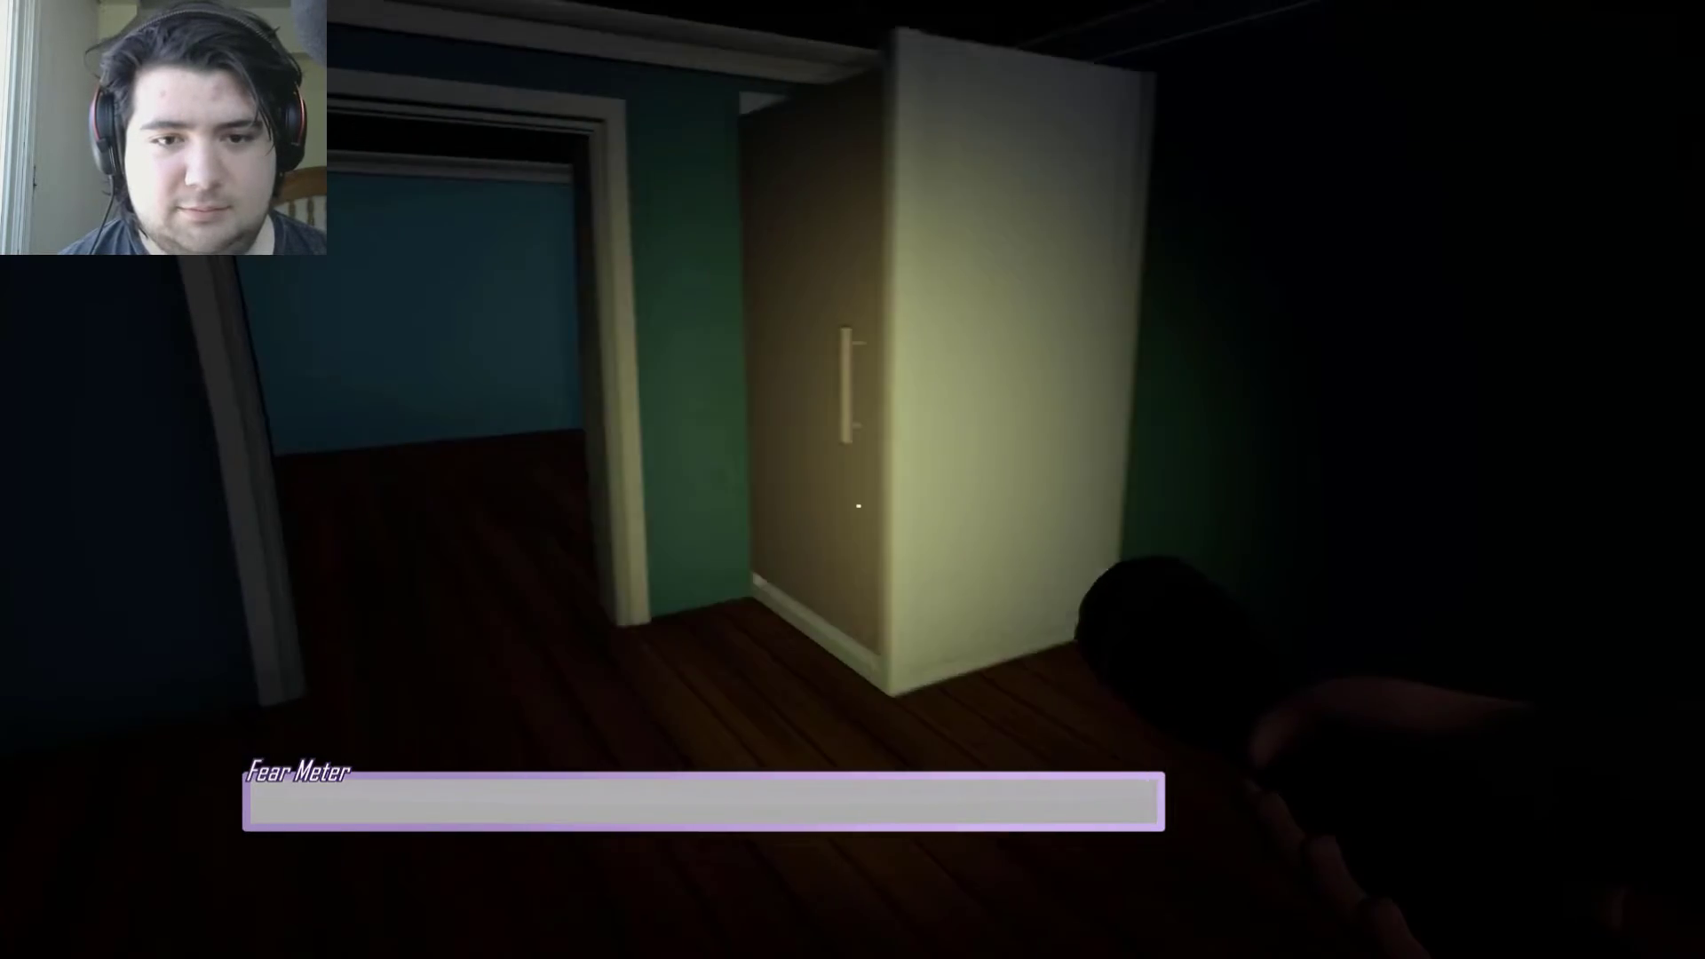
{"action": "key", "text": "w"}
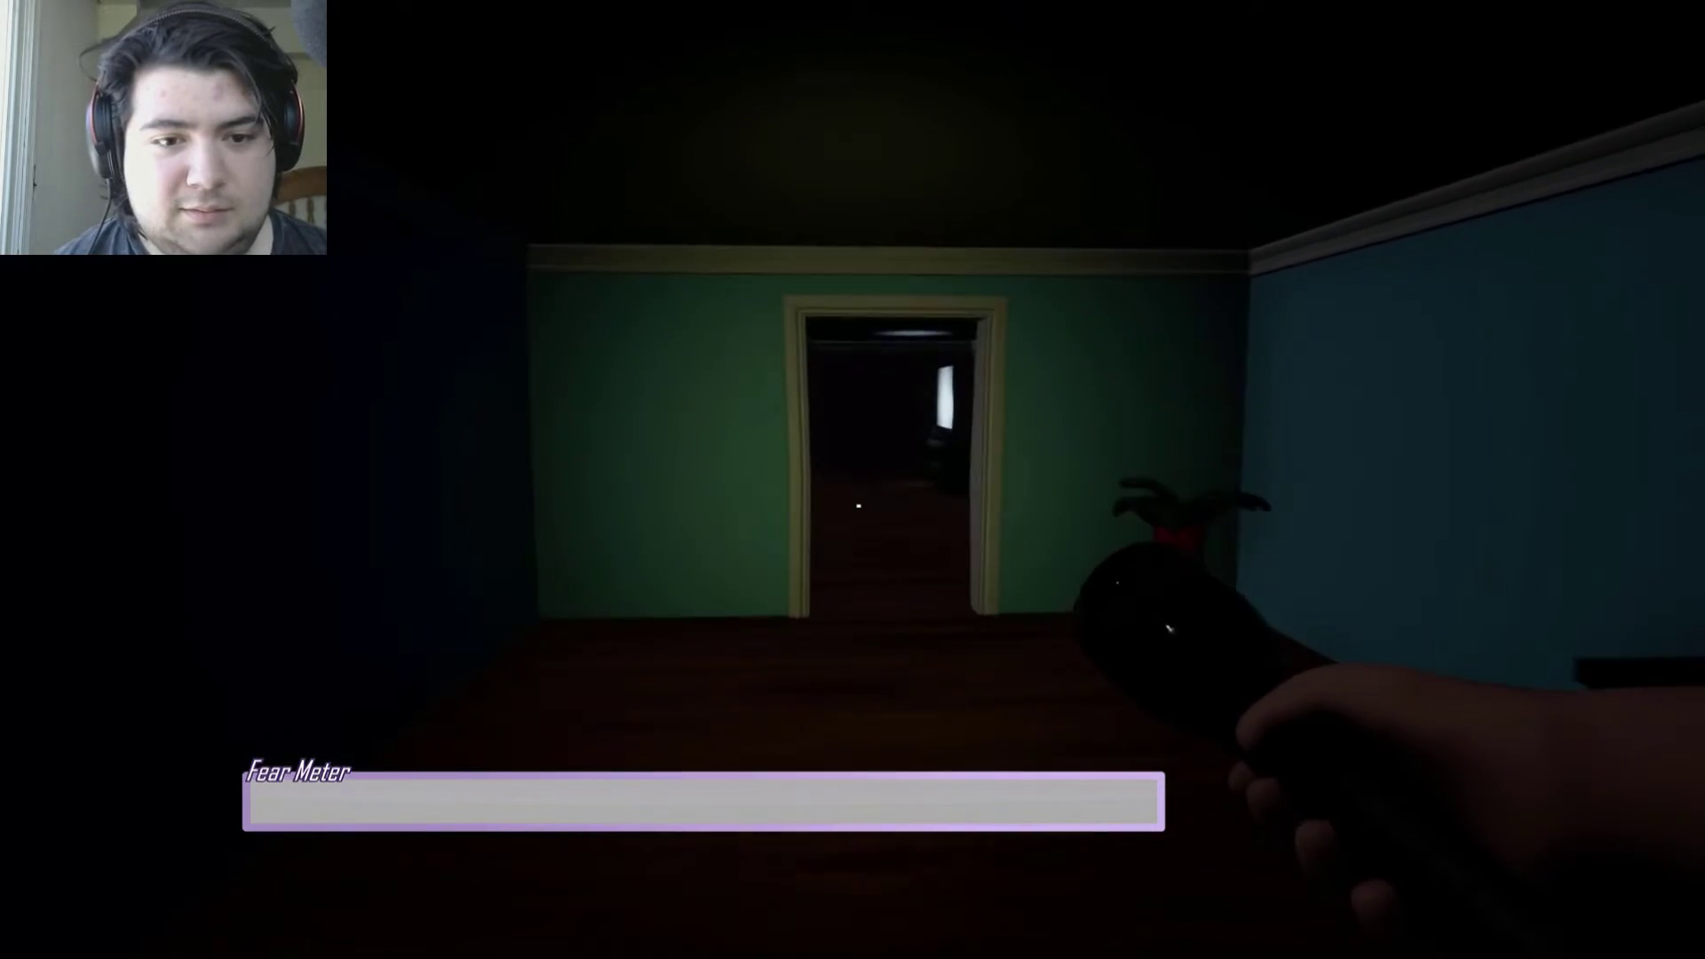
{"action": "key", "text": "w"}
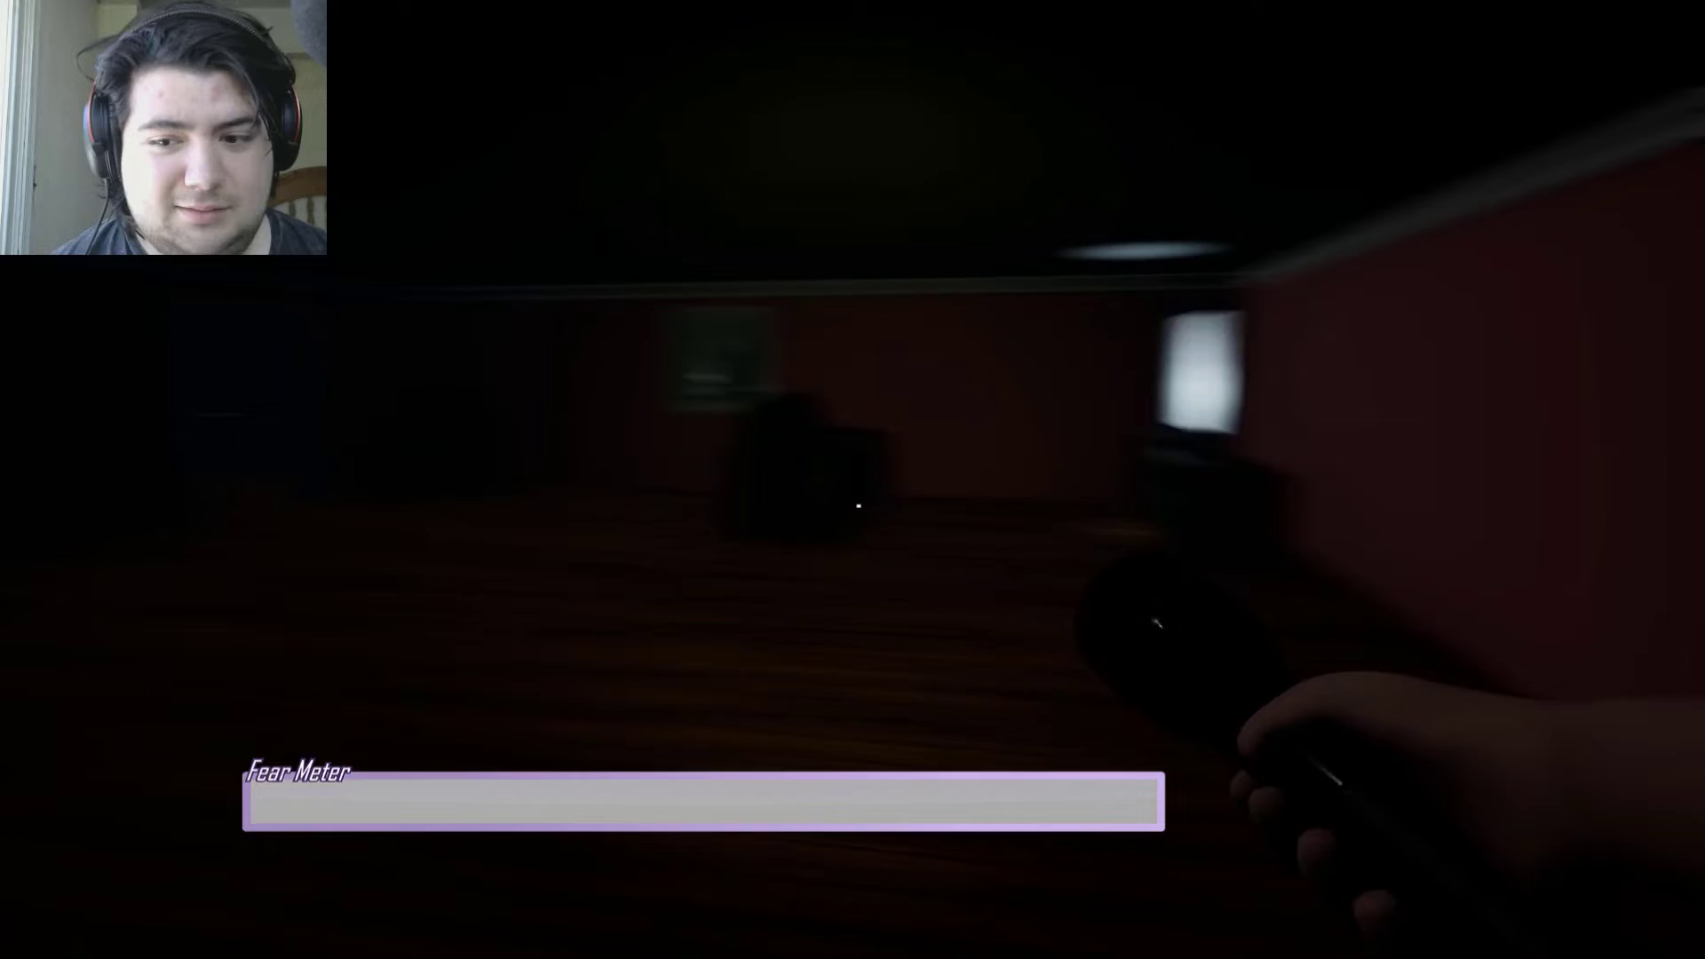
{"action": "key", "text": "w"}
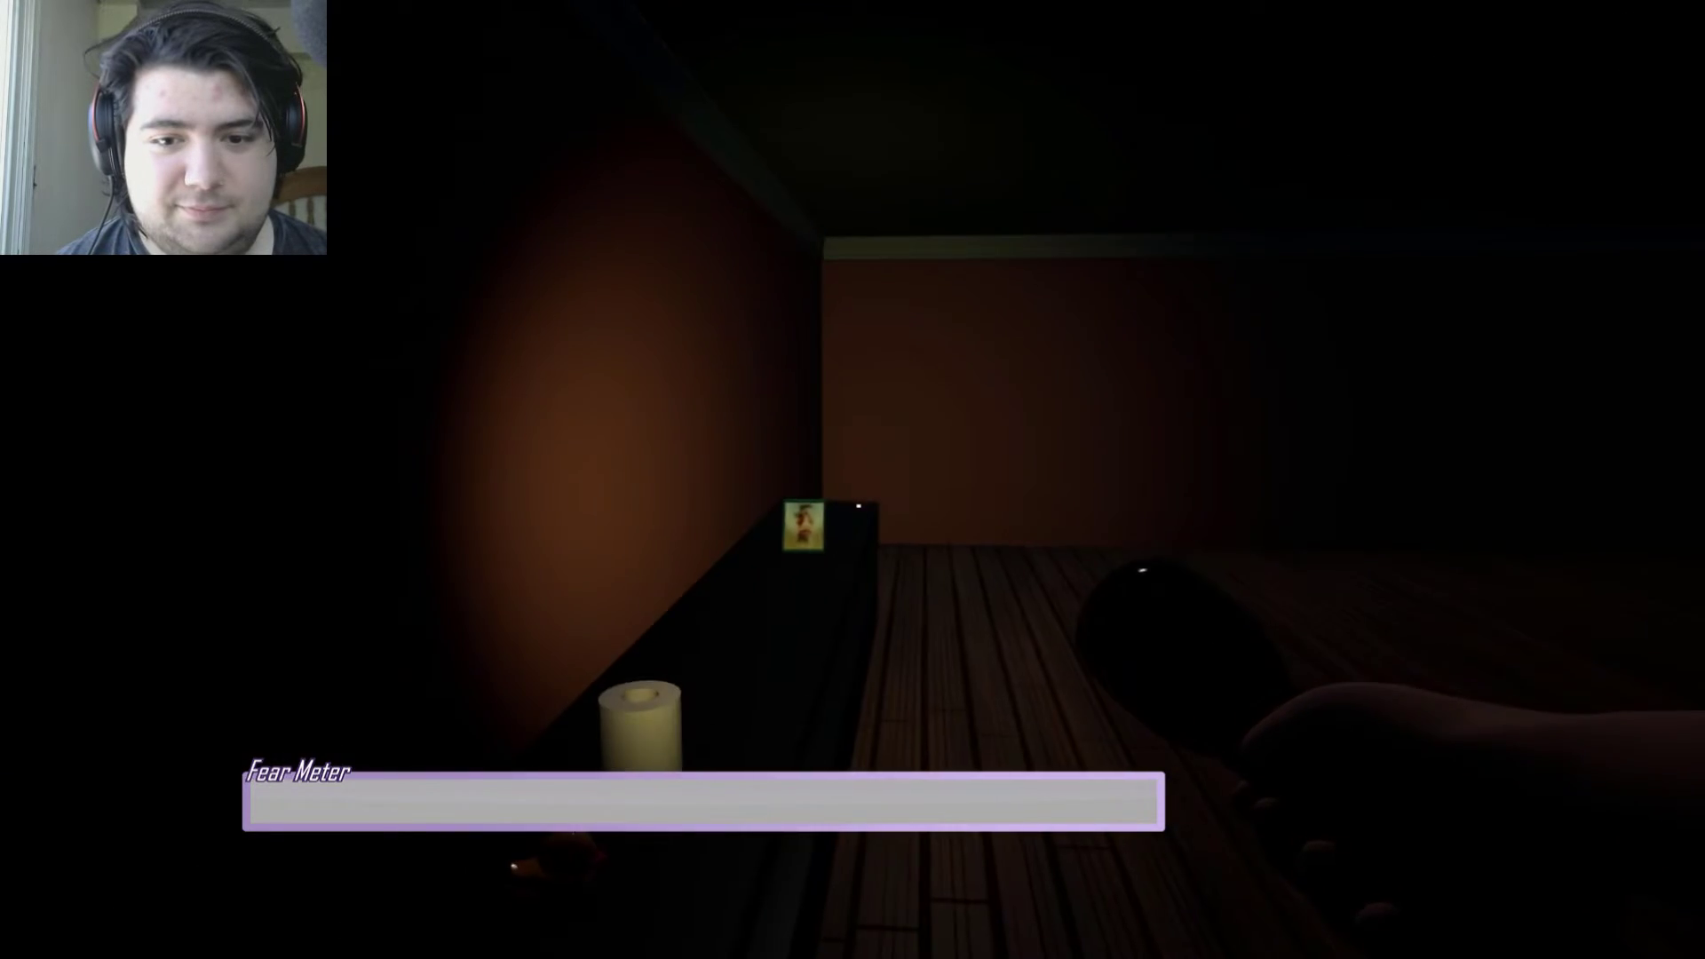
{"action": "key", "text": "w"}
{"action": "key", "text": "w"}
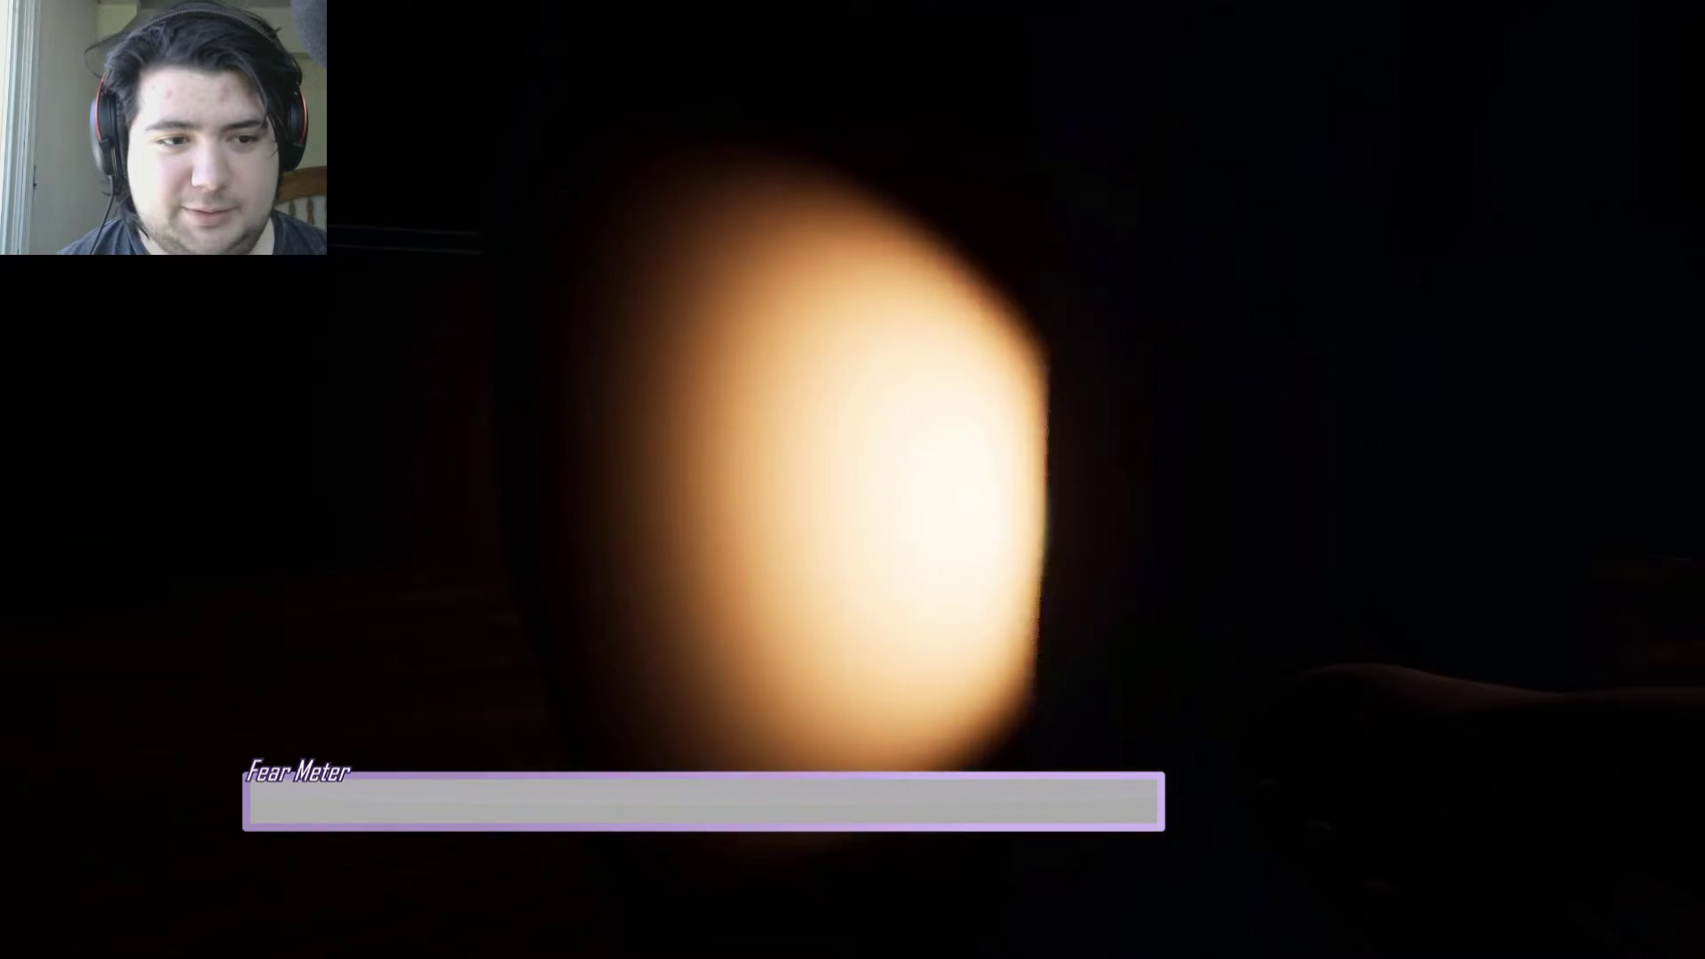
{"action": "key", "text": "w"}
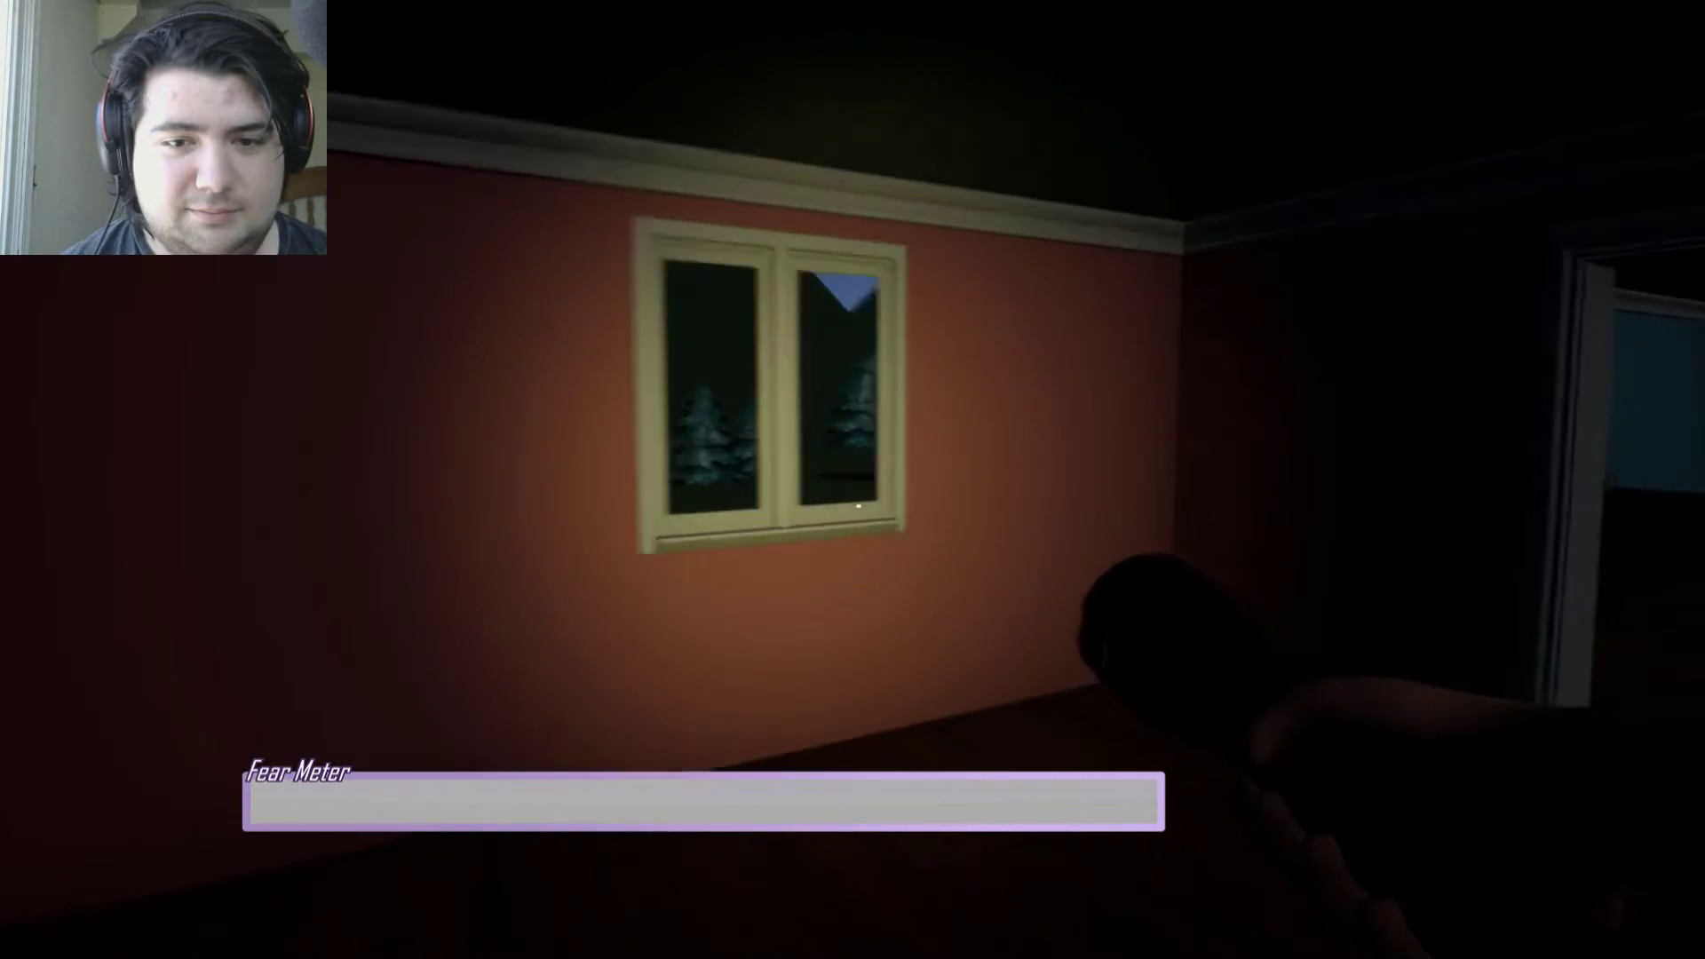
Pass the dresser, blue hallway and red phone to the duck on the red kitchen chair
{"action": "key", "text": "w"}
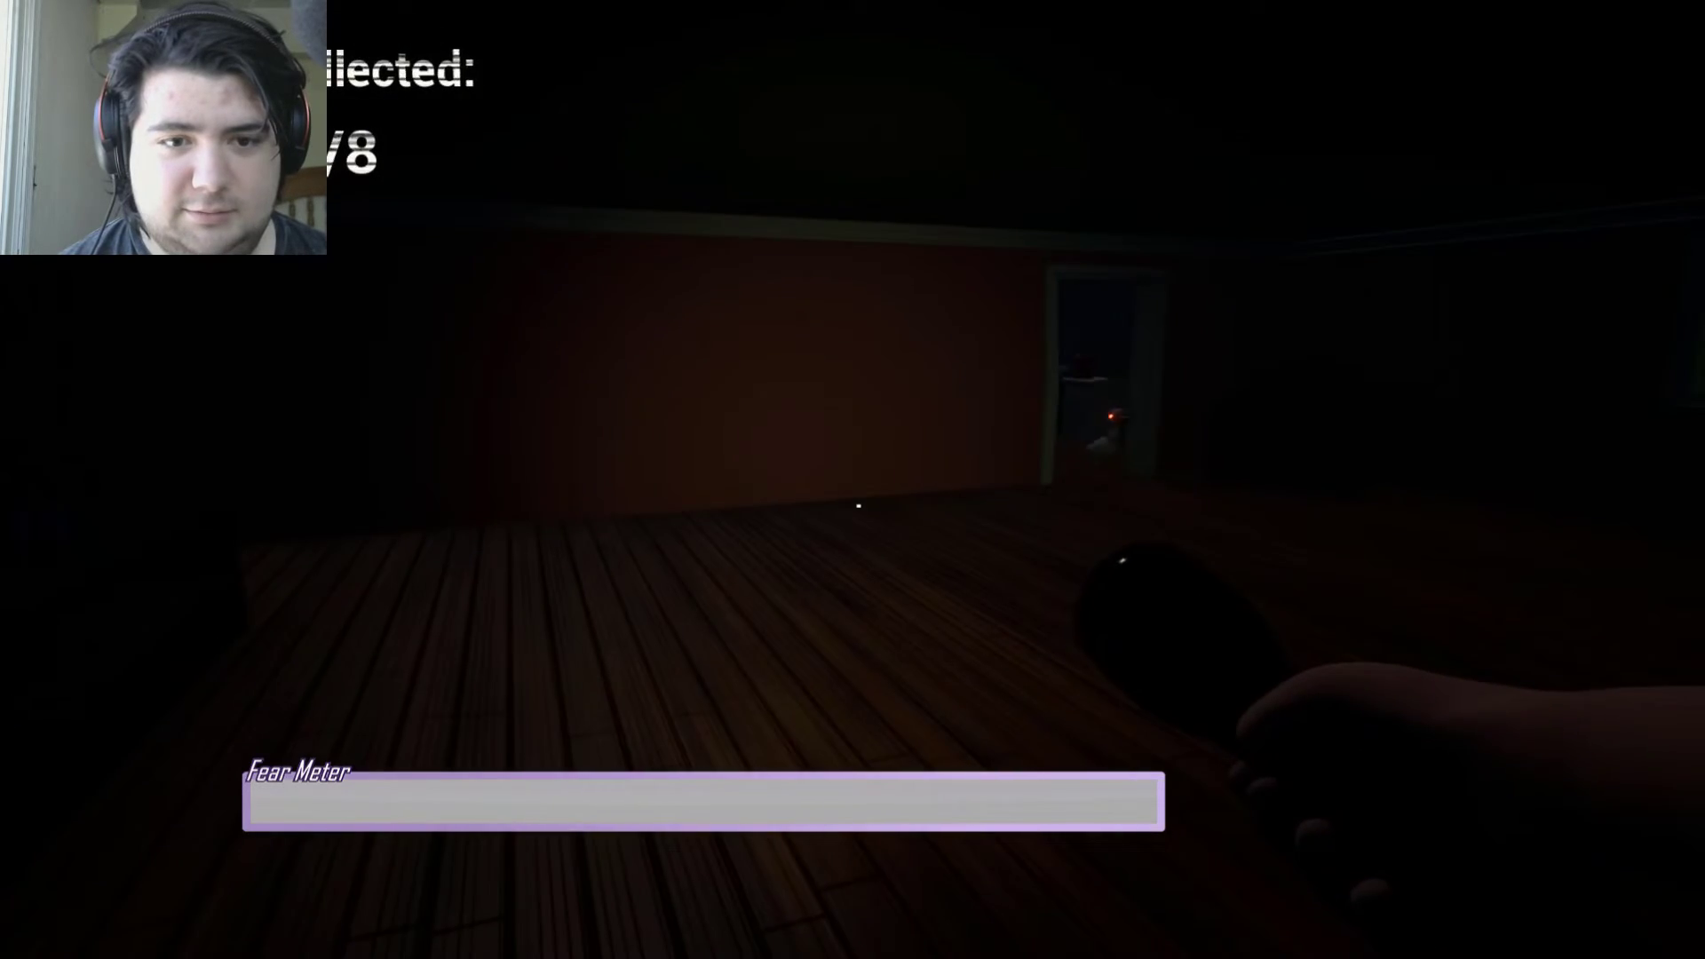
{"action": "key", "text": "w"}
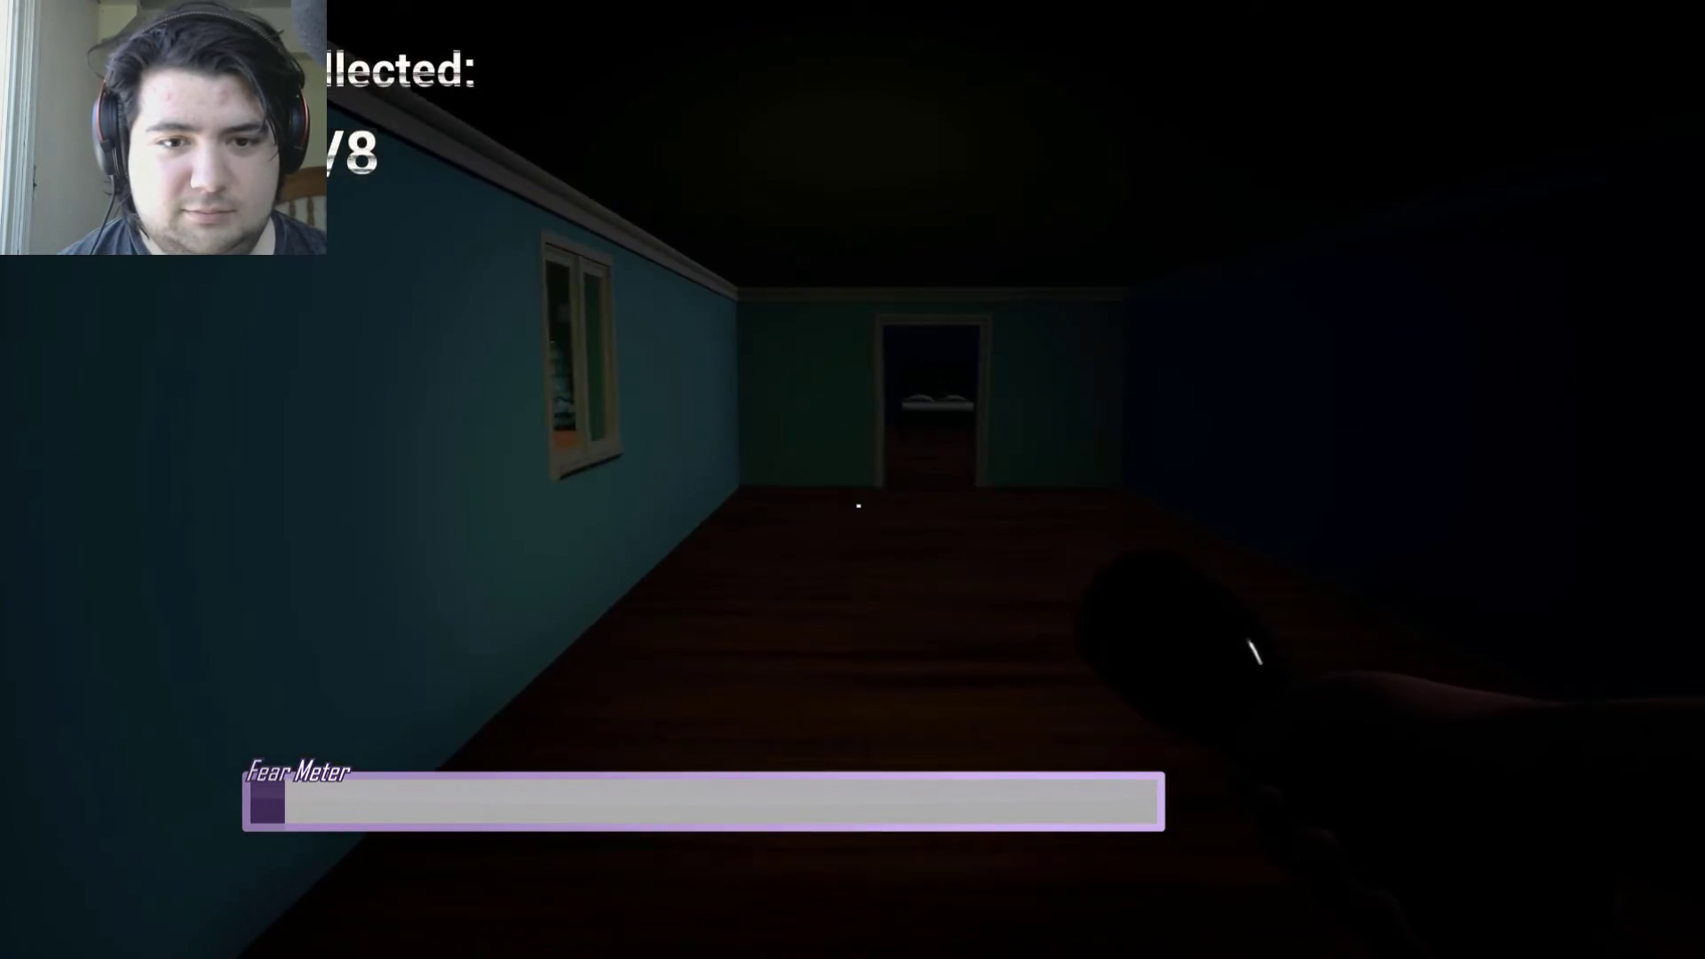
{"action": "key", "text": "w"}
{"action": "key", "text": "w"}
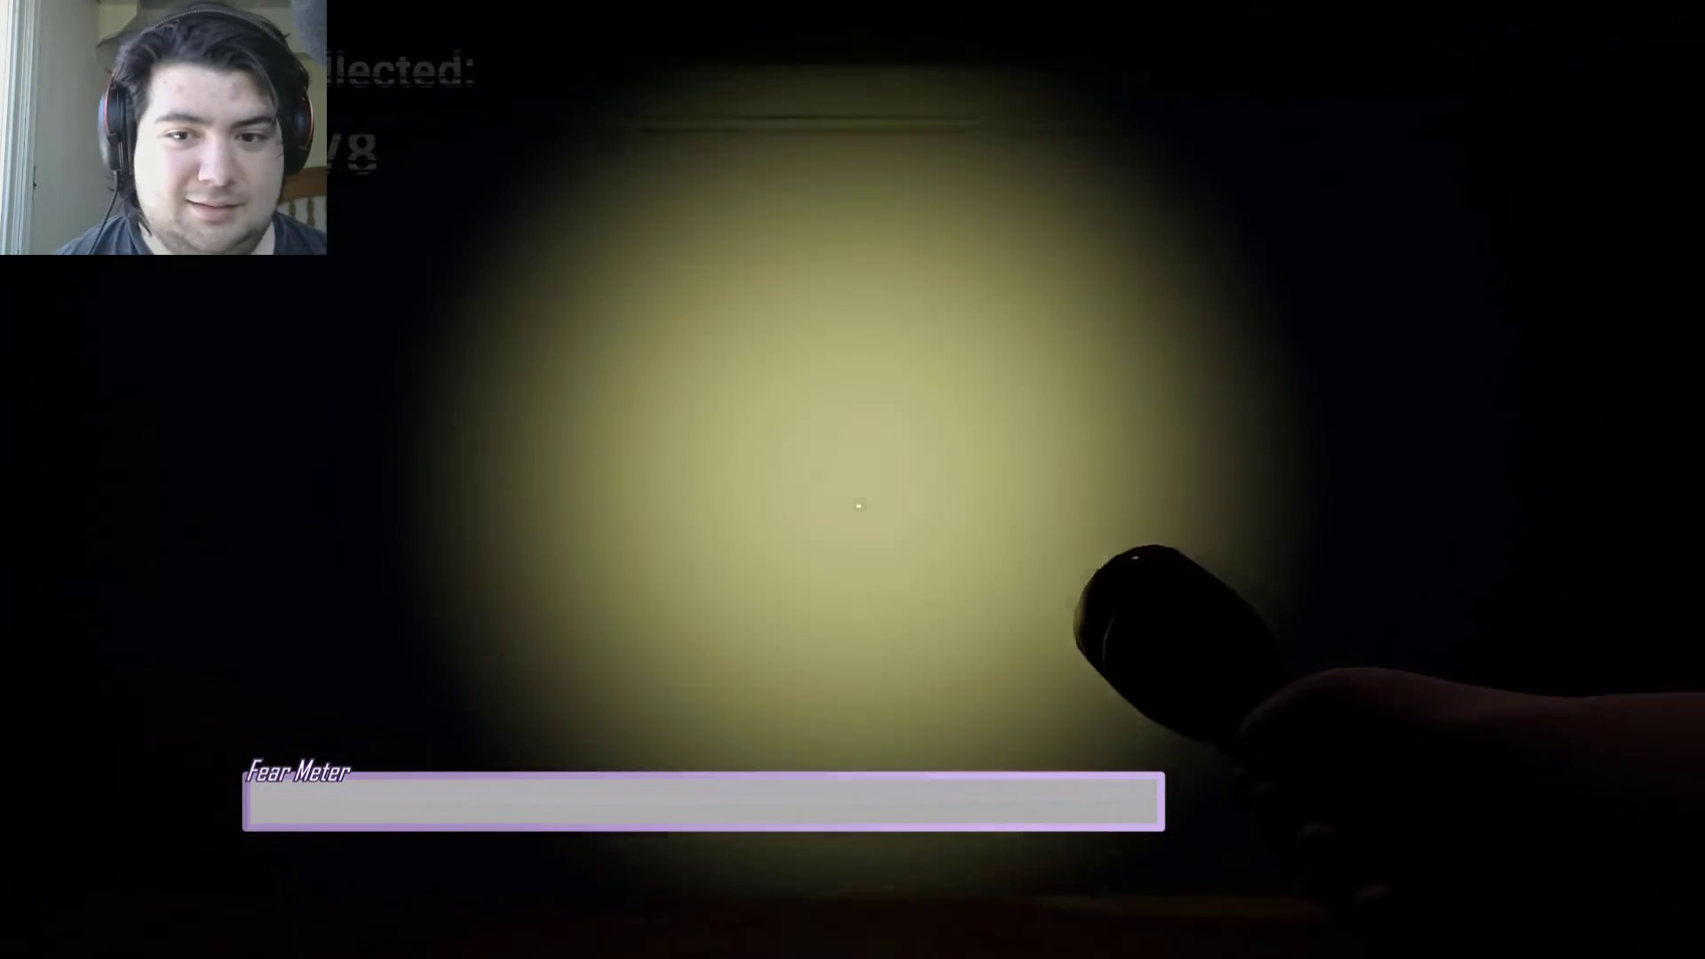
{"action": "key", "text": "w"}
{"action": "key", "text": "w"}
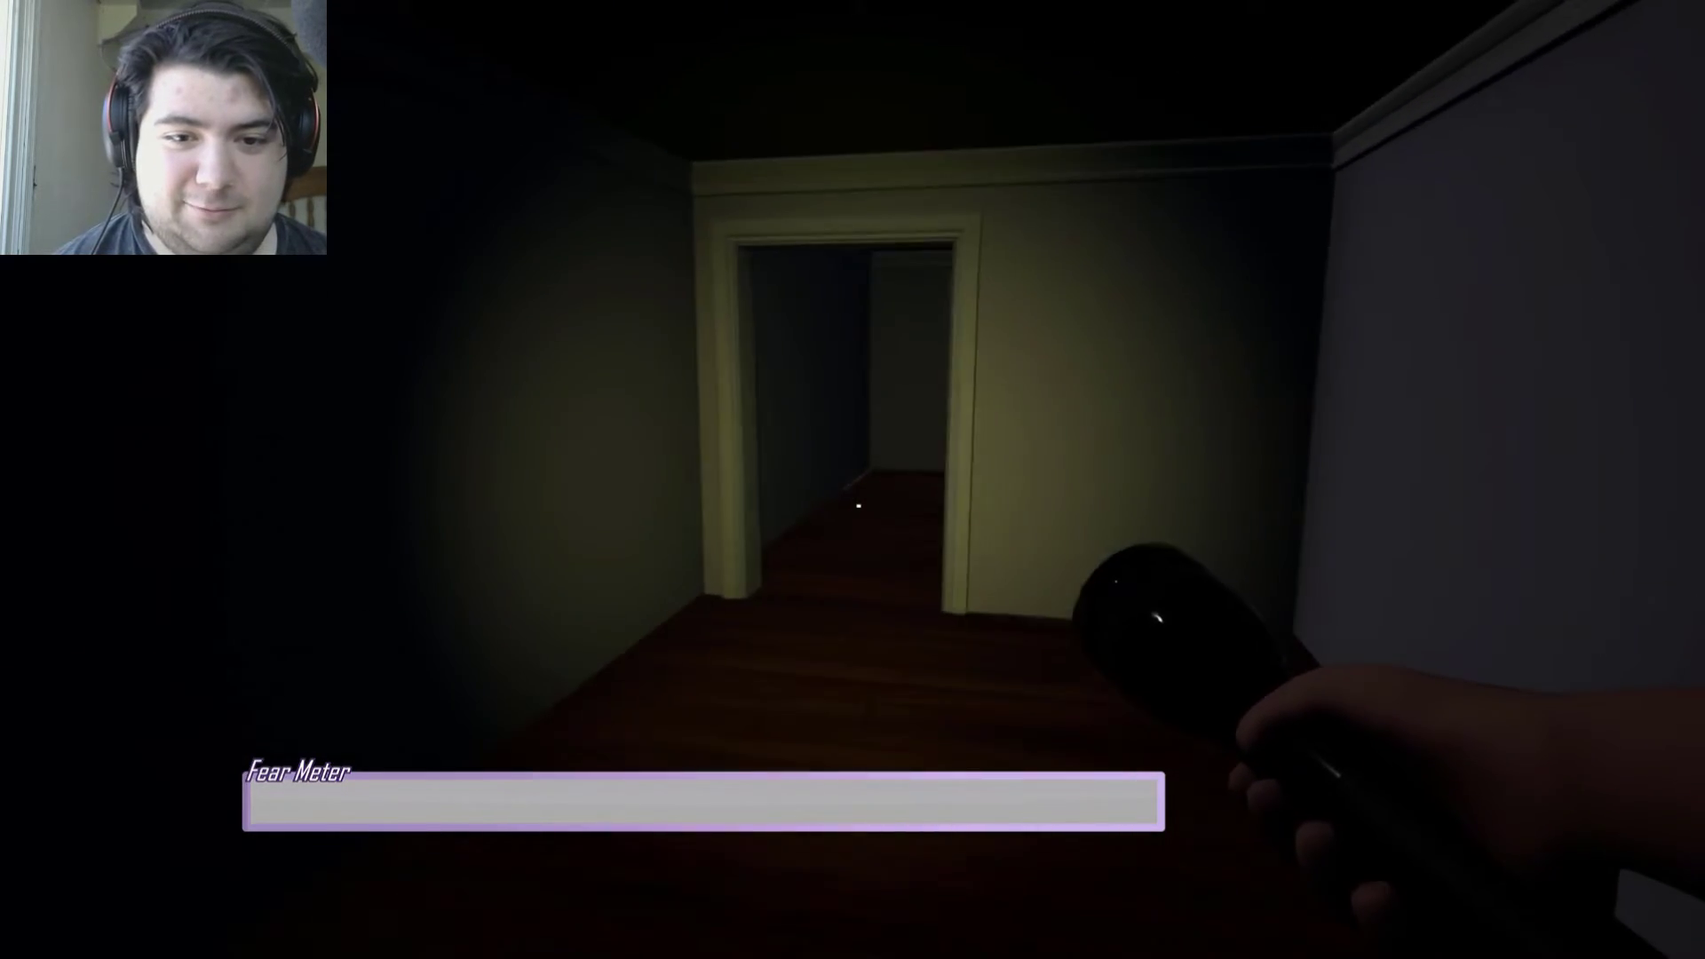
{"action": "key", "text": "w"}
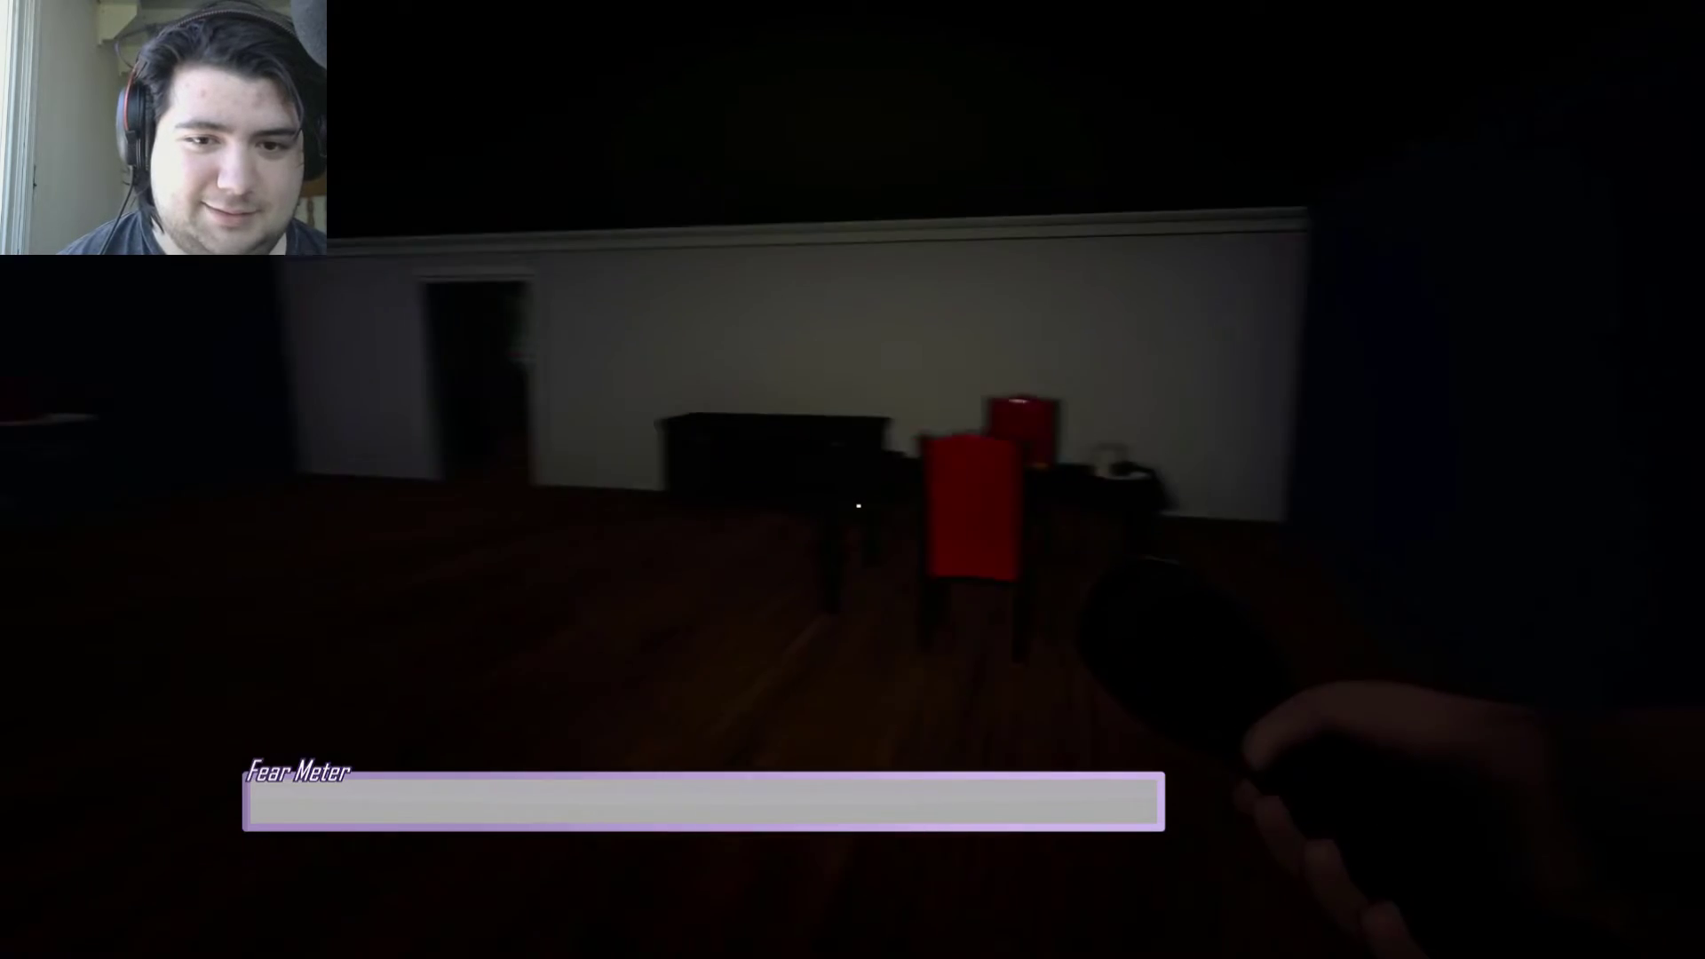
{"action": "key", "text": "e"}
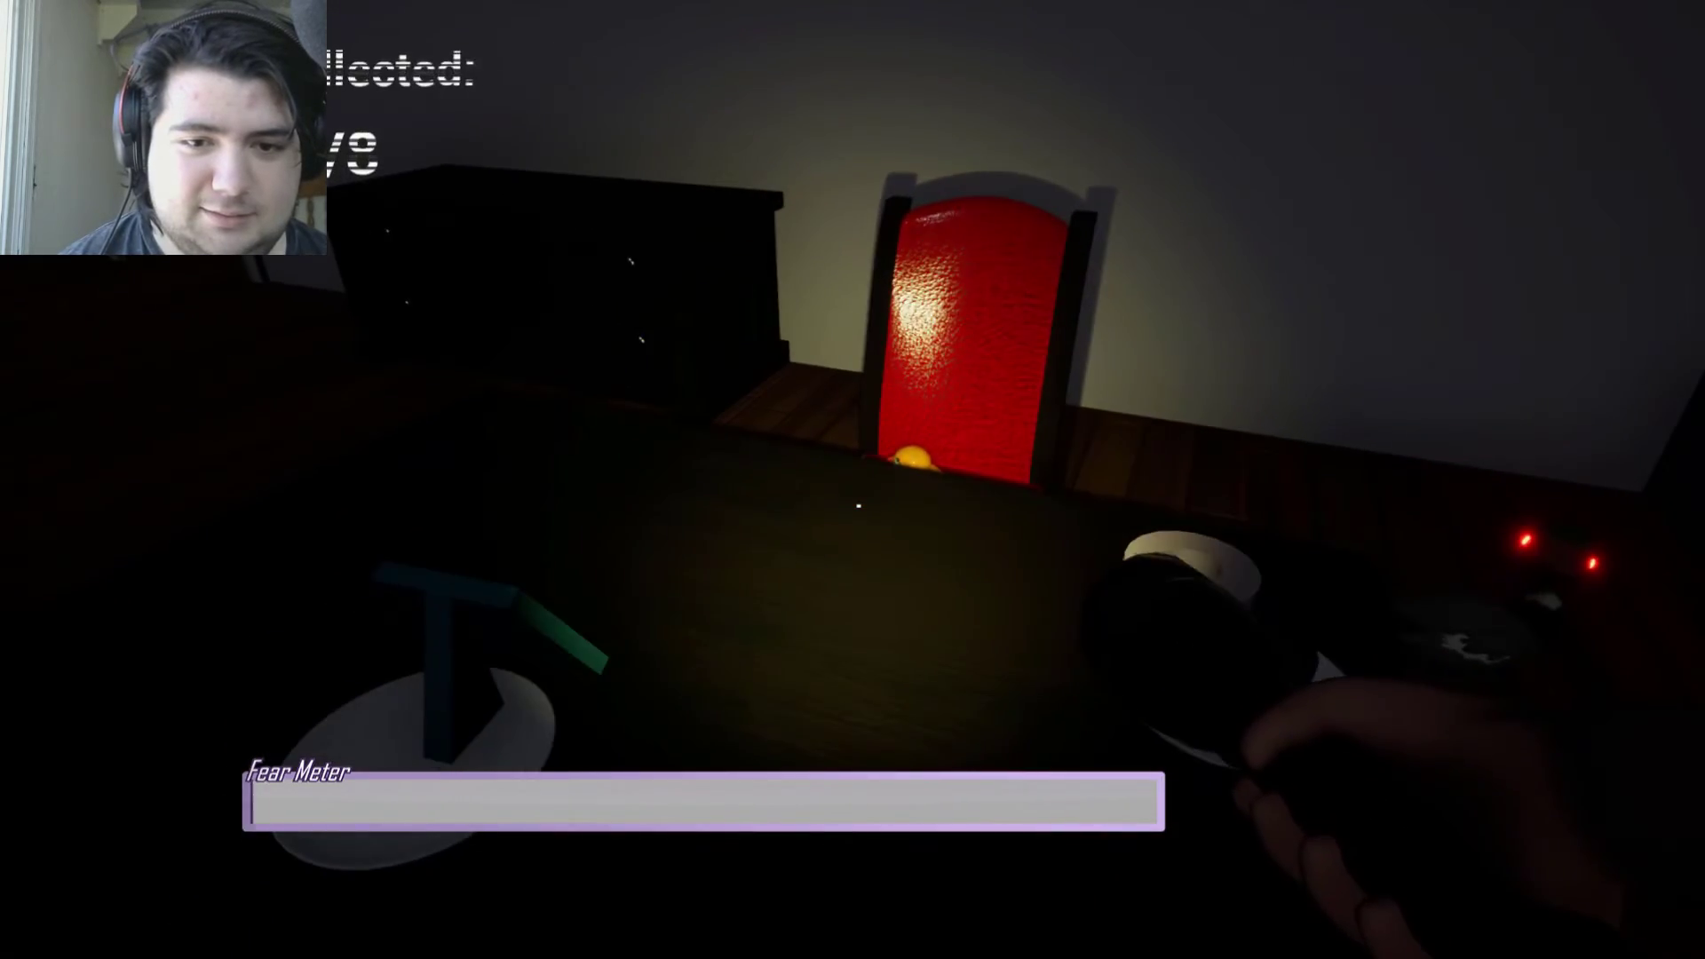
{"action": "key", "text": "s"}
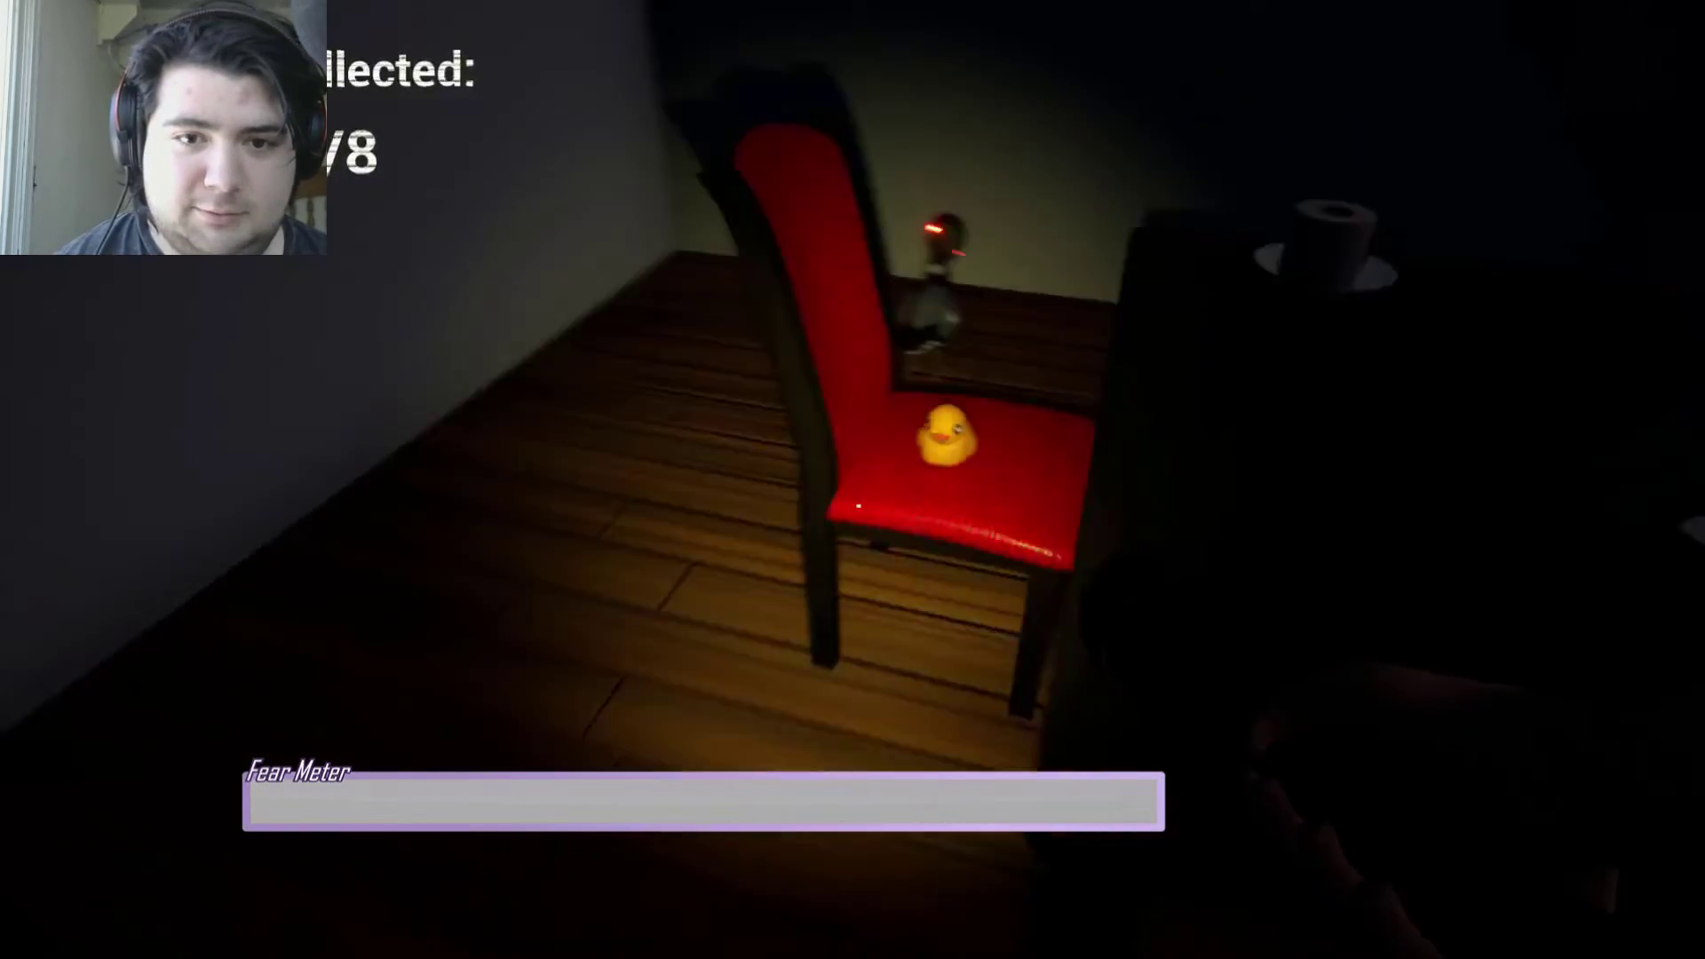